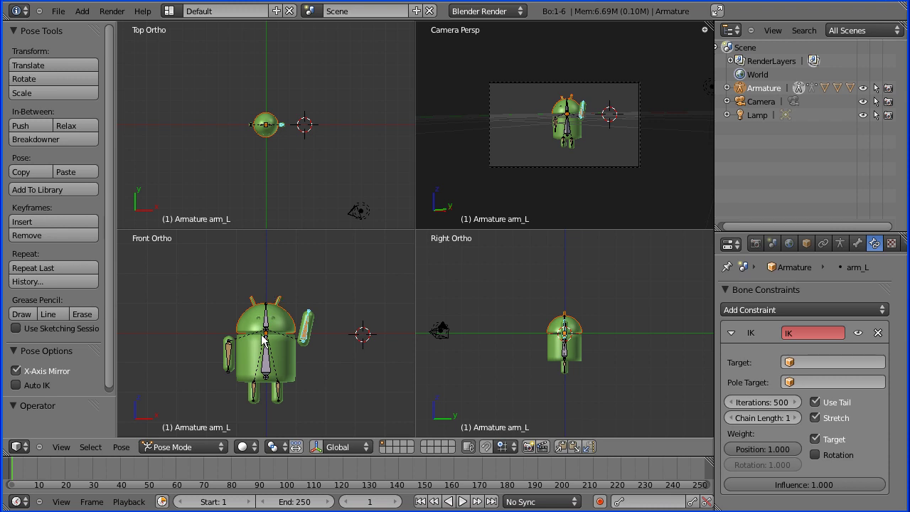
Select all bones of the armature and clear their pose location and rotation.
right_click(269, 362)
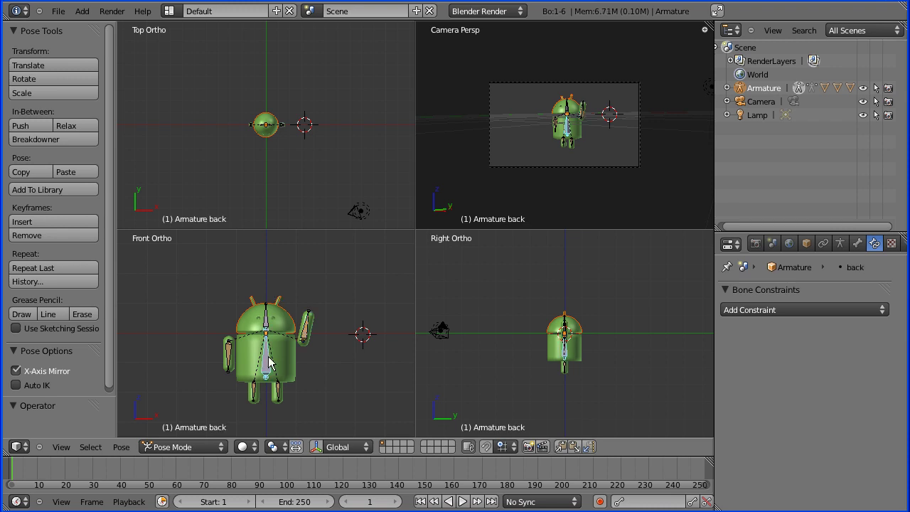
key(a)
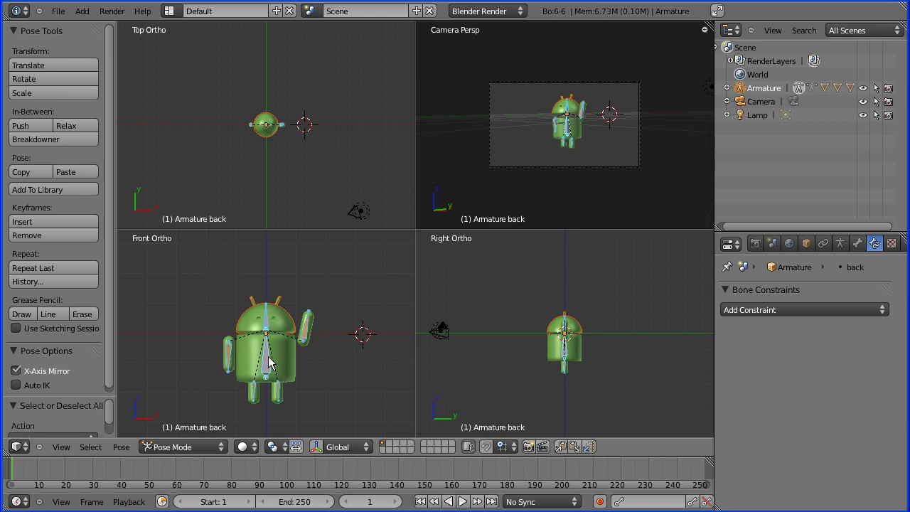
click(121, 446)
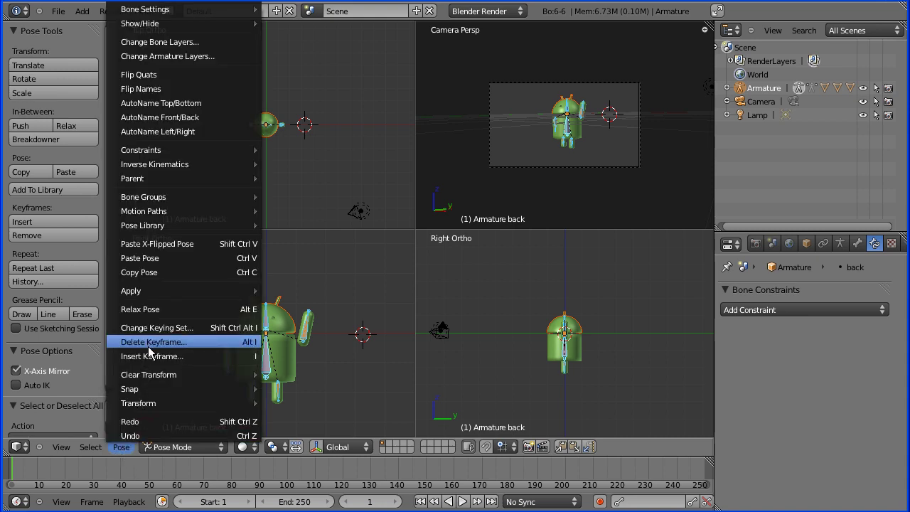
mouse_move(154, 376)
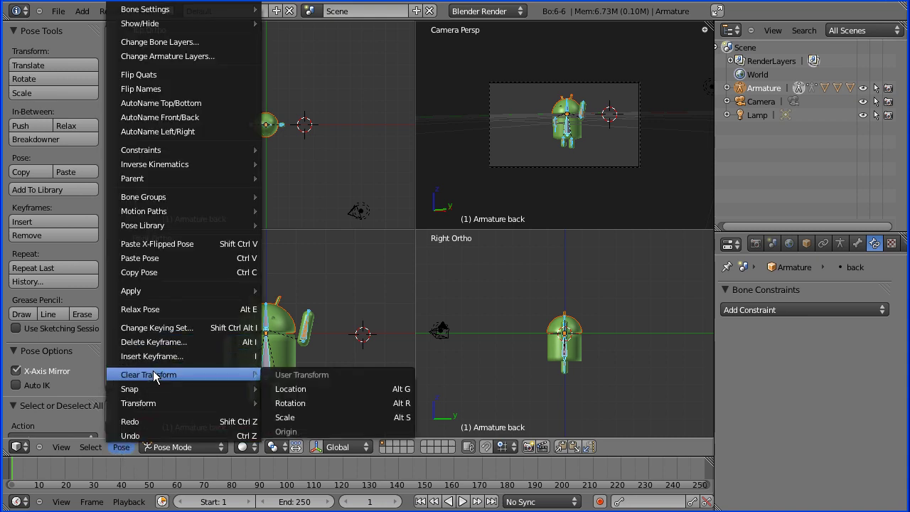
click(291, 390)
click(122, 448)
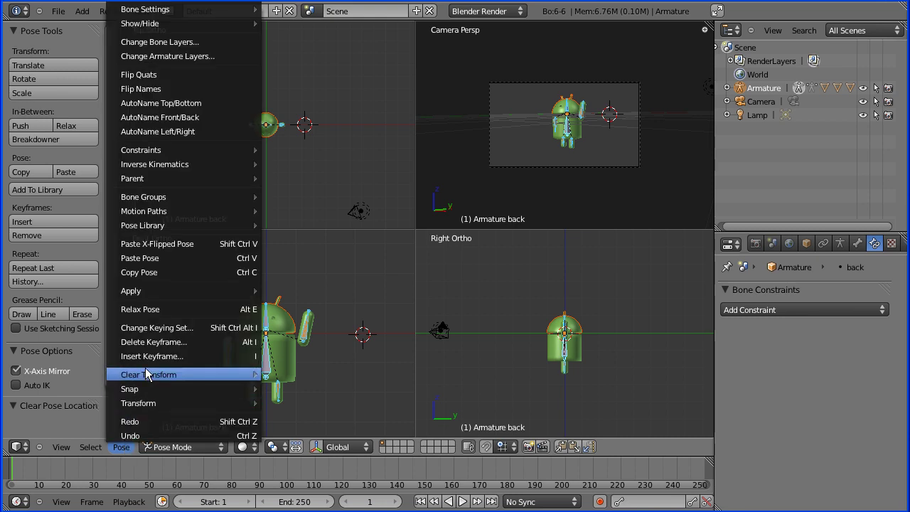
mouse_move(146, 371)
click(299, 402)
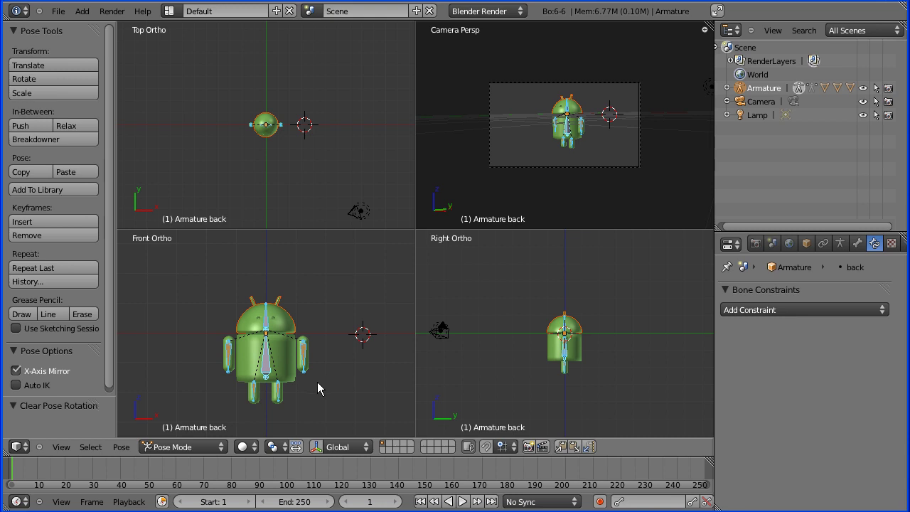
Pose the legs in a stride in the right view, moving leg_L forward and leg_R backward.
right_click(274, 396)
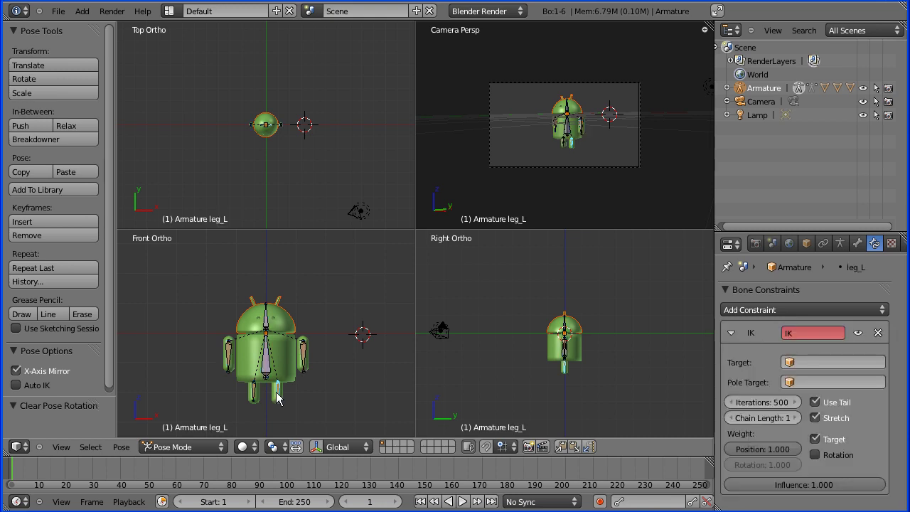
key(g)
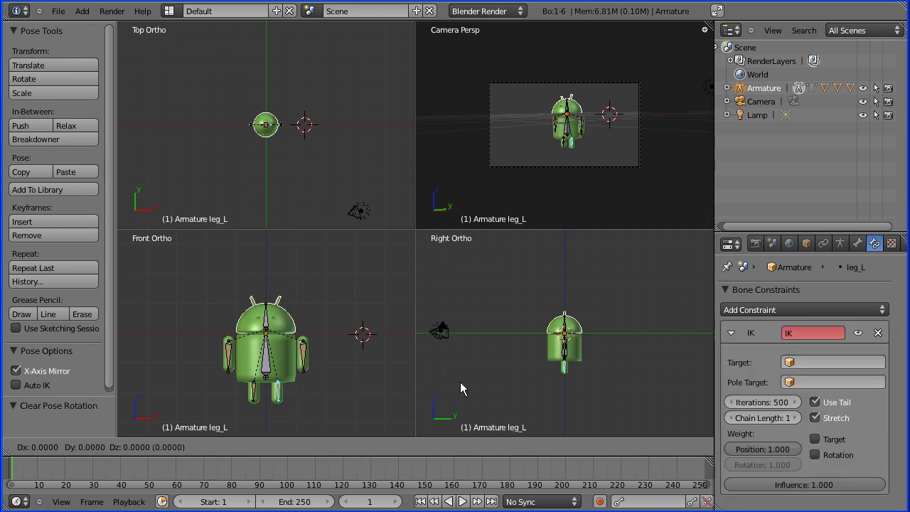
click(455, 383)
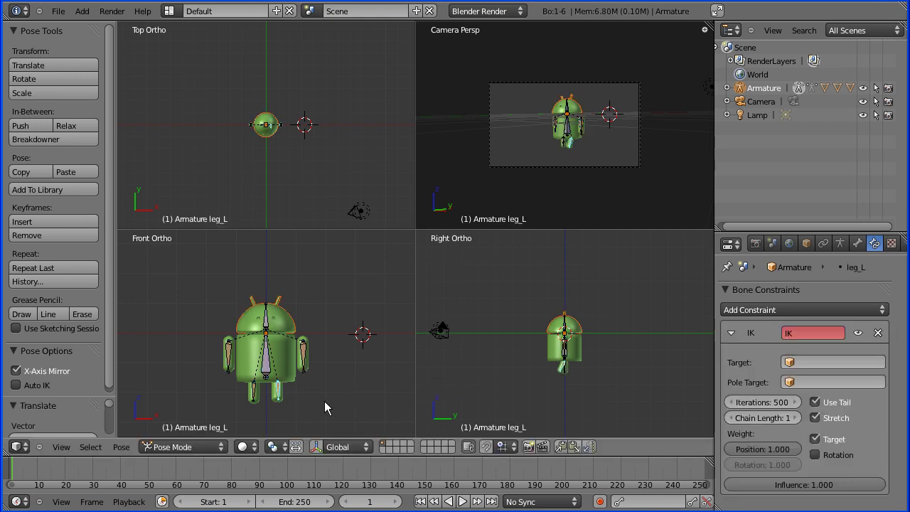
right_click(254, 388)
key(g)
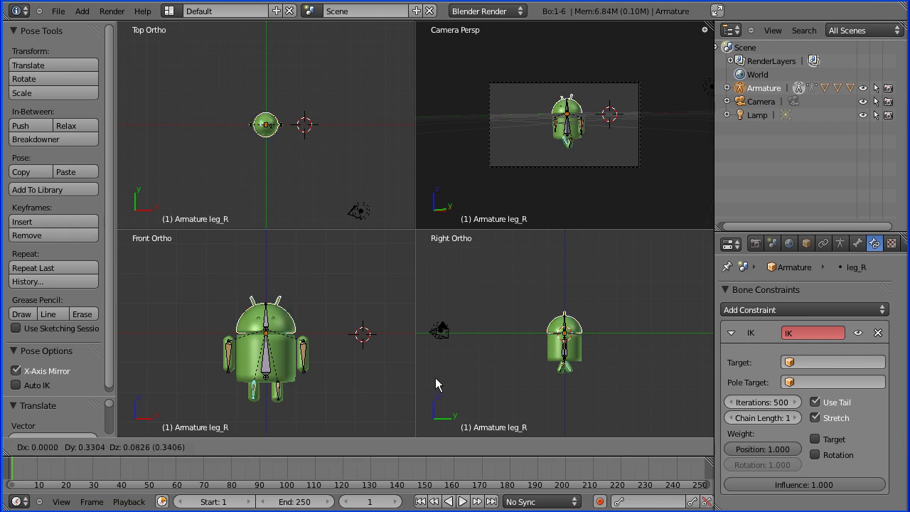
click(434, 377)
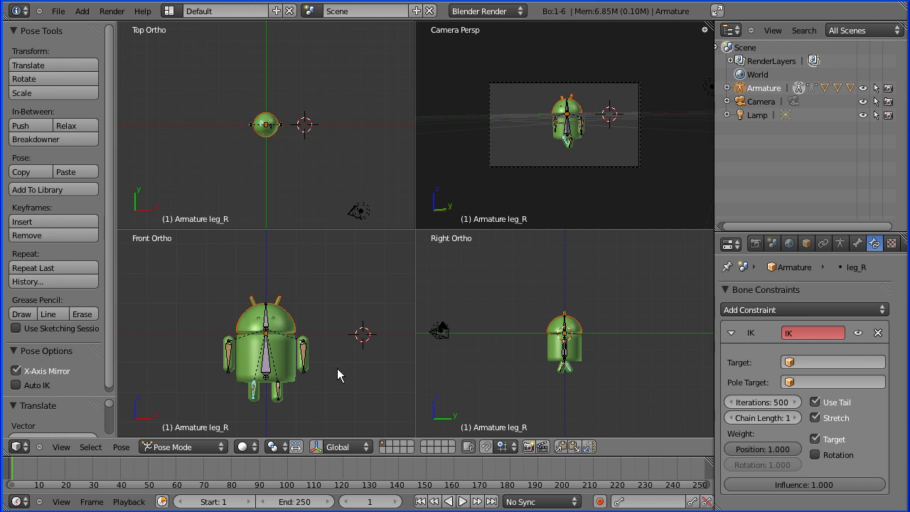
Copy the pose of both leg bones and insert a LocRot keyframe for them at frame 1.
shift+right_click(277, 395)
click(121, 448)
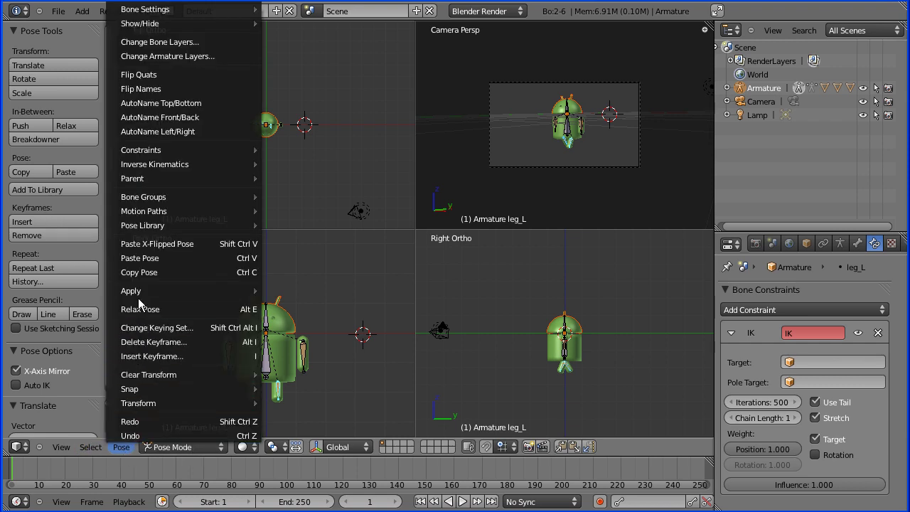
click(151, 276)
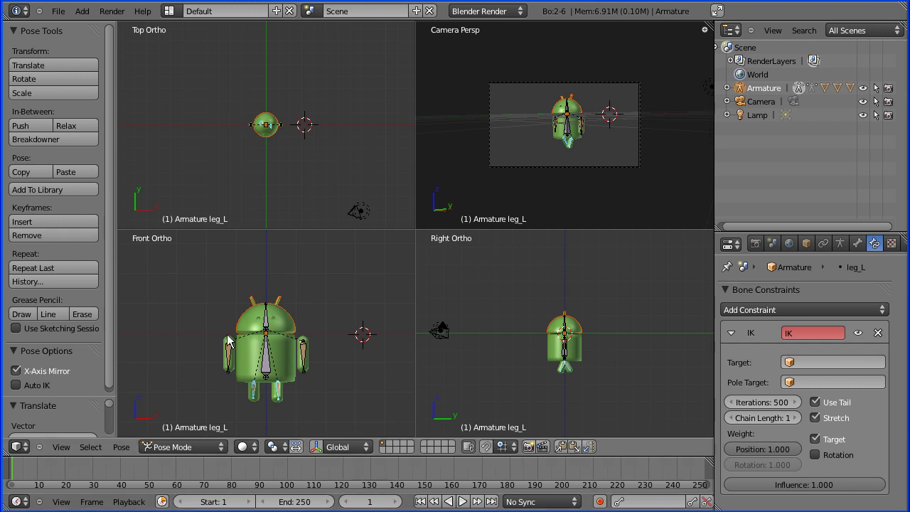
click(83, 222)
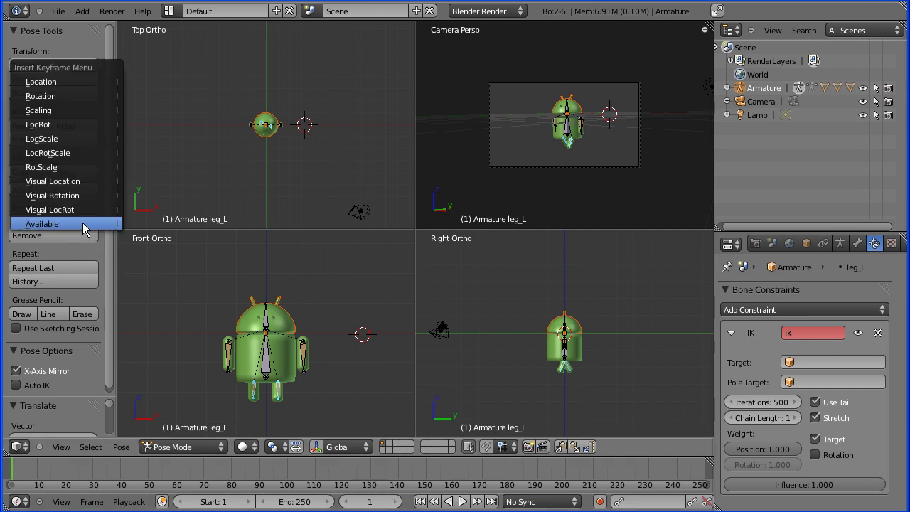
click(63, 123)
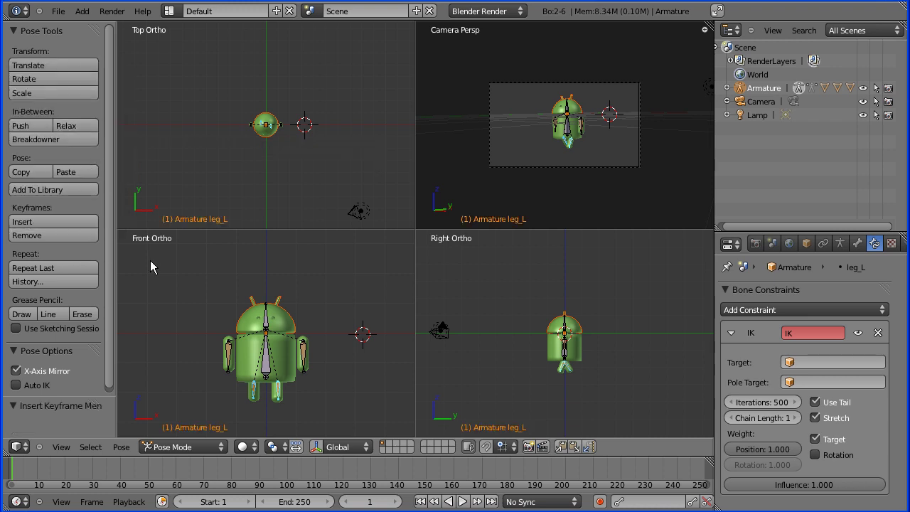
Insert an Available keyframe for both leg bones with the same pose at frame 20.
click(369, 502)
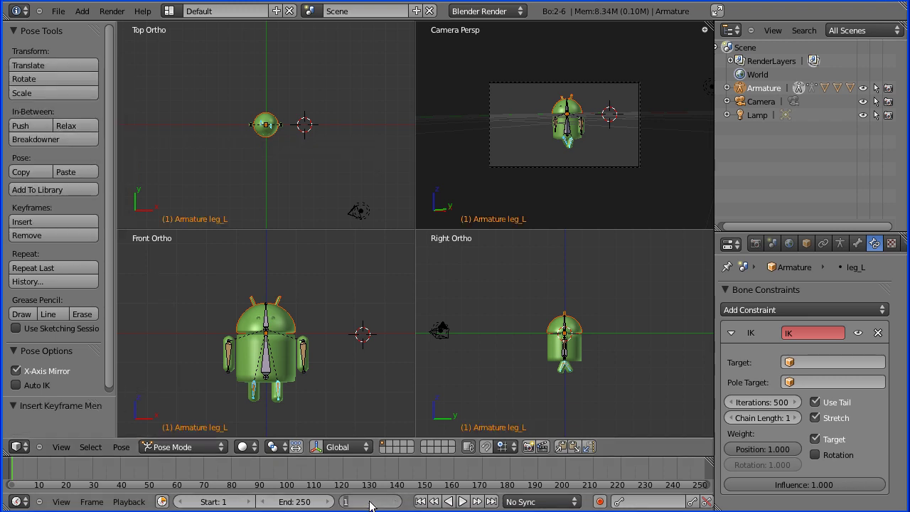
text(20)
key(Return)
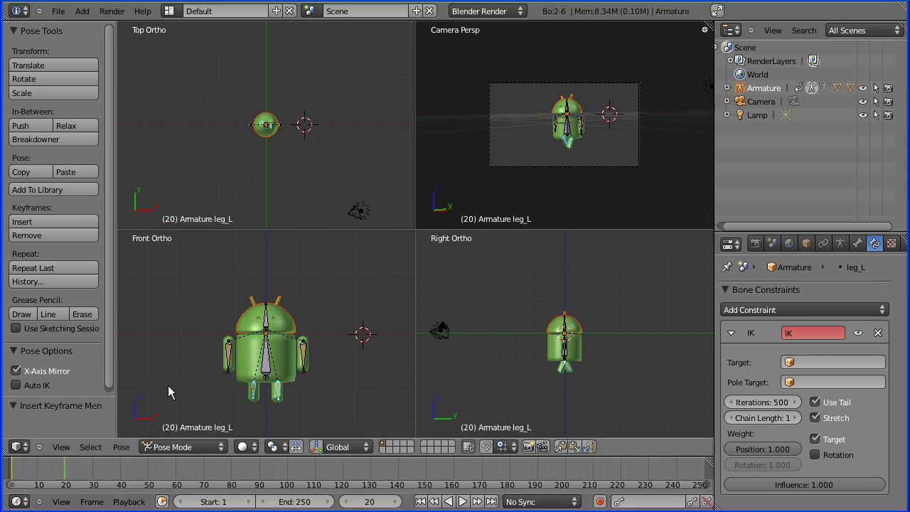
click(66, 221)
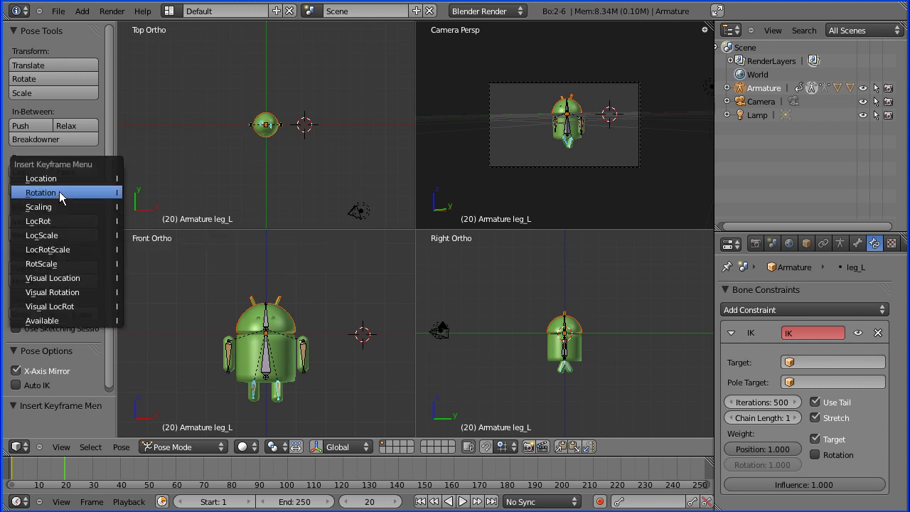
click(73, 320)
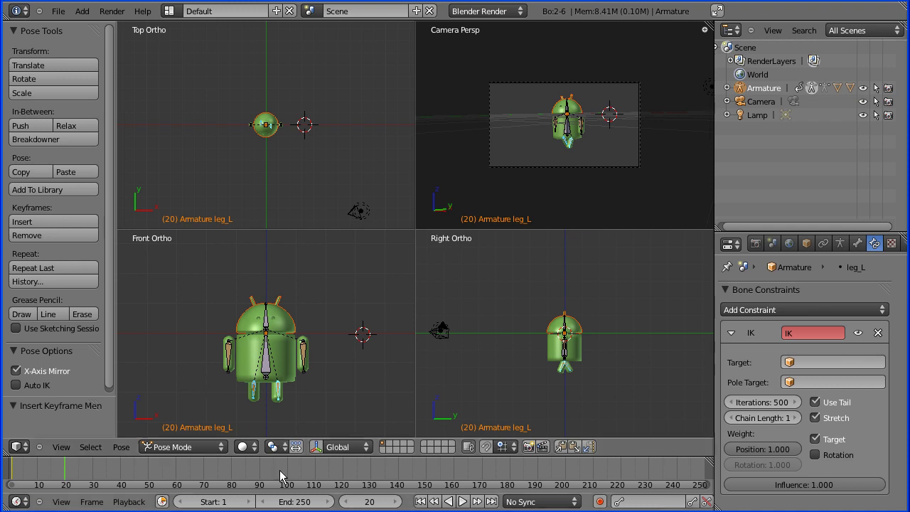
Paste the copied leg pose X-flipped at frame 10 and insert an Available keyframe.
click(370, 502)
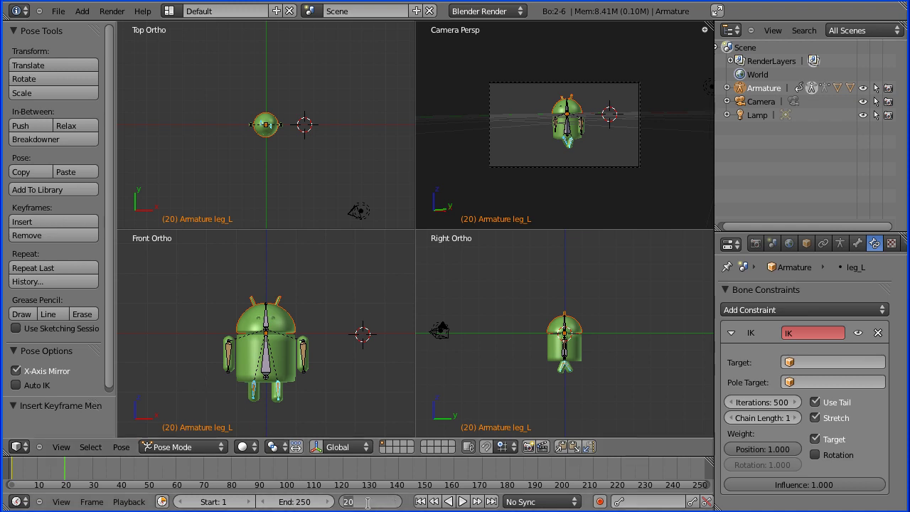
text(10)
key(Return)
click(123, 447)
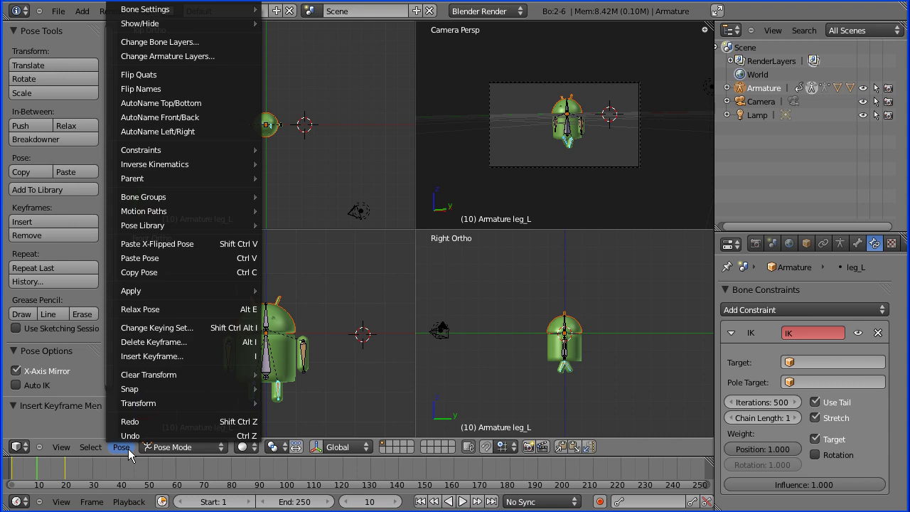
click(152, 244)
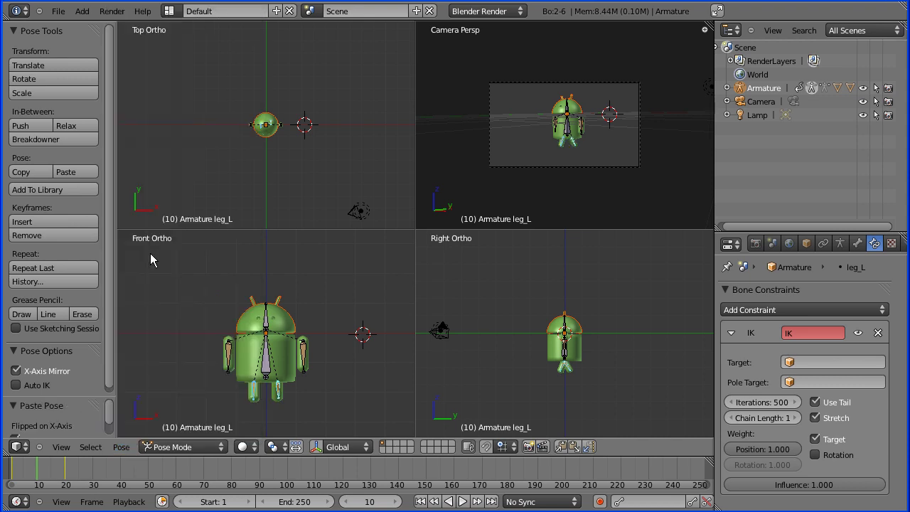
click(72, 221)
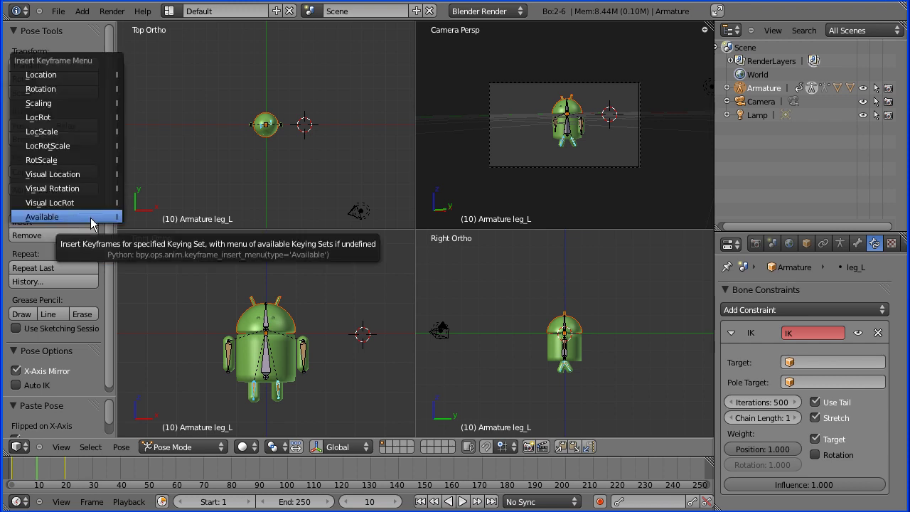
click(90, 217)
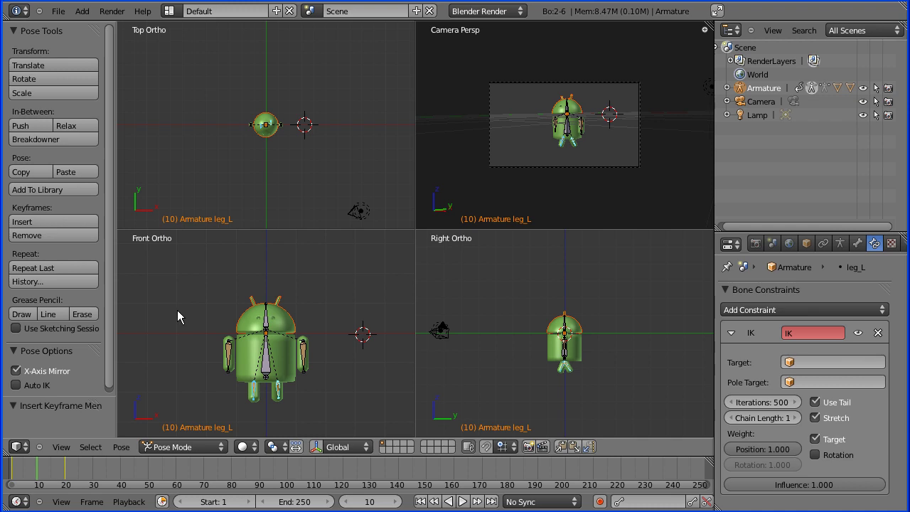
Set the animation's end frame to 20 and play the walk cycle to check it.
click(304, 502)
text(20)
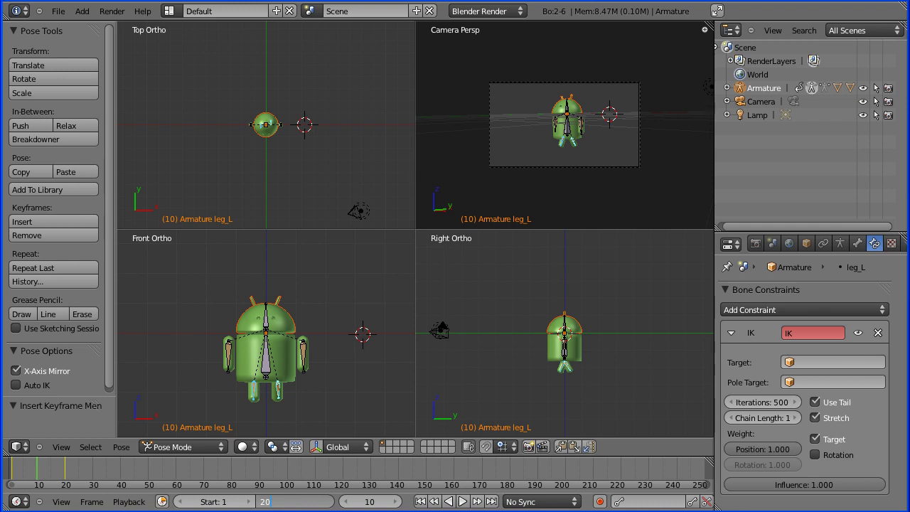
key(Return)
click(462, 501)
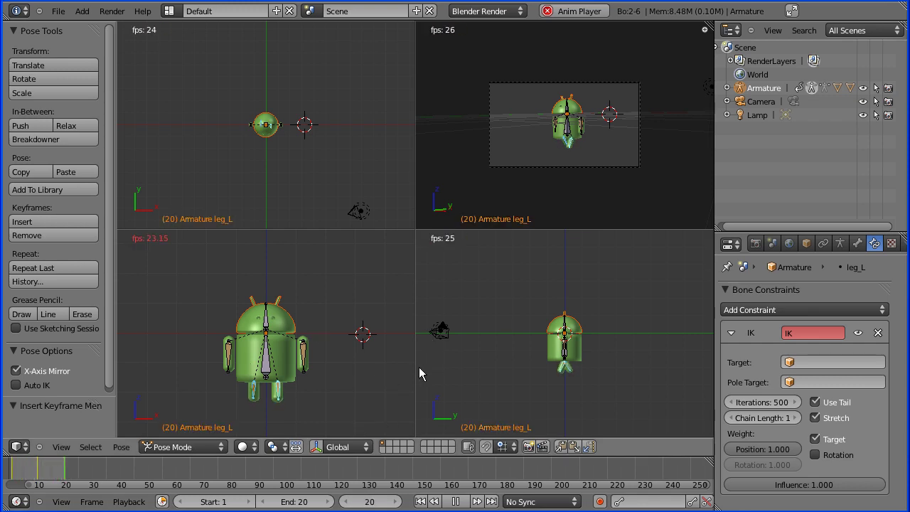
click(455, 500)
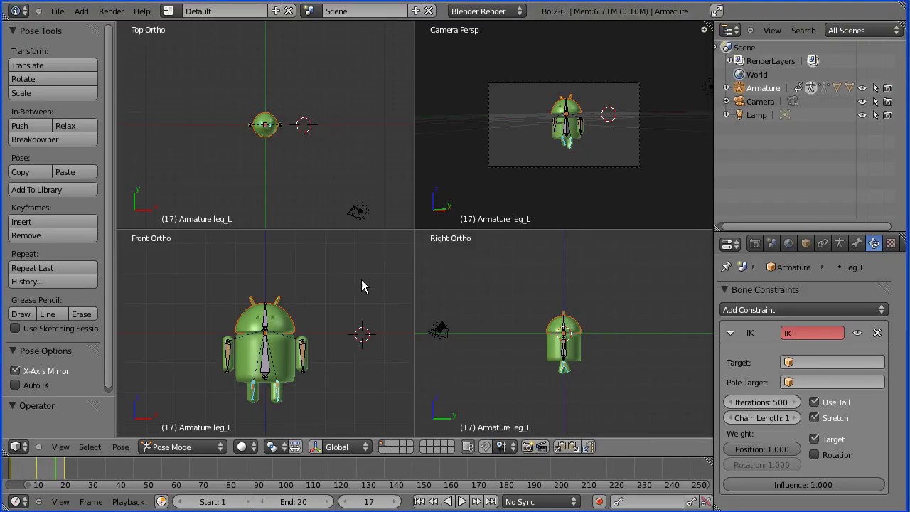
Replace the Properties editor with the NLA Editor and enlarge its area for more working space.
drag(714, 287, 596, 287)
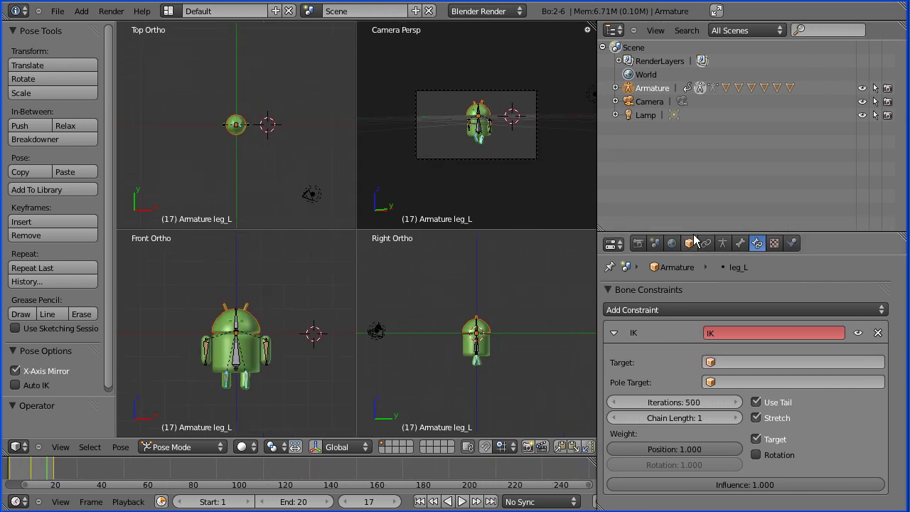
drag(695, 233, 697, 139)
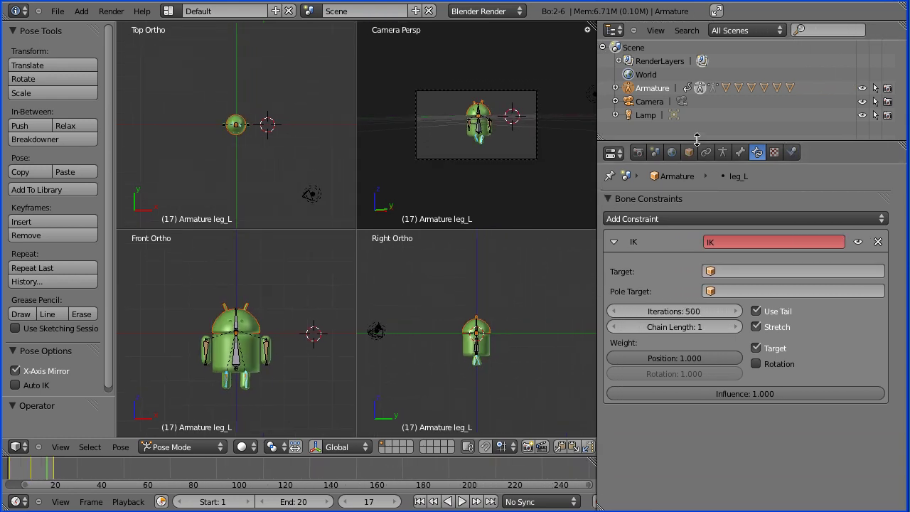
click(614, 153)
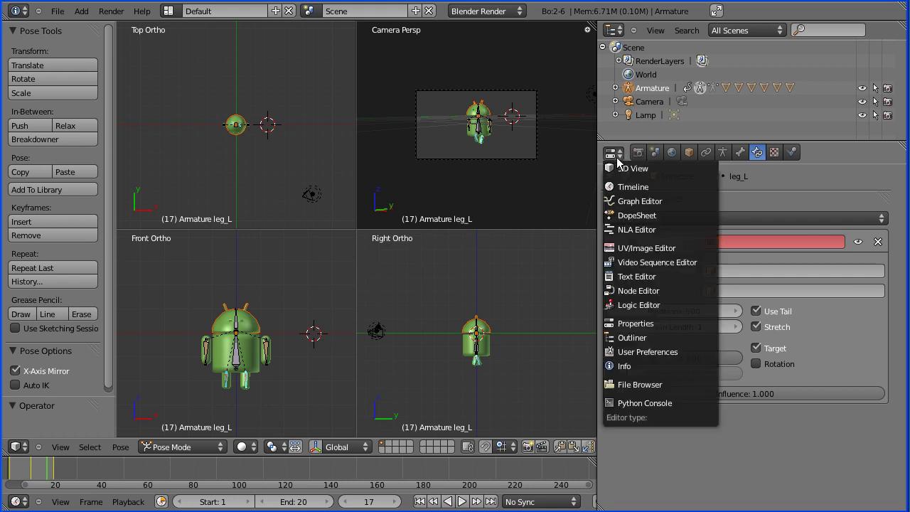
click(691, 231)
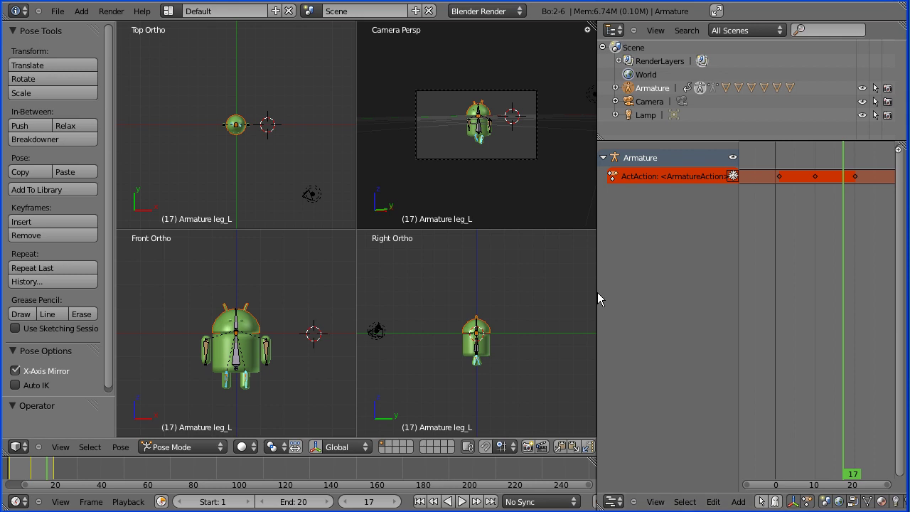
drag(597, 291, 557, 291)
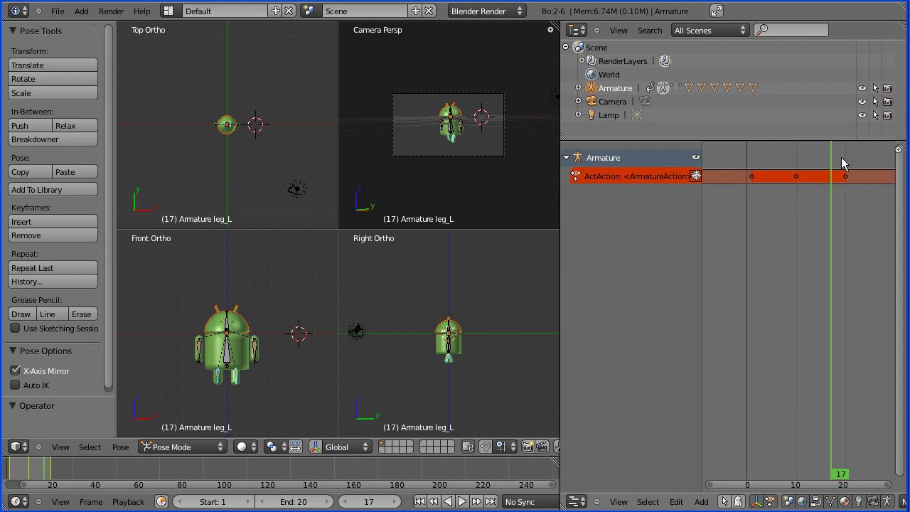
Convert the armature's walk action into an NLA strip and extend the animation's end frame to 100.
click(696, 177)
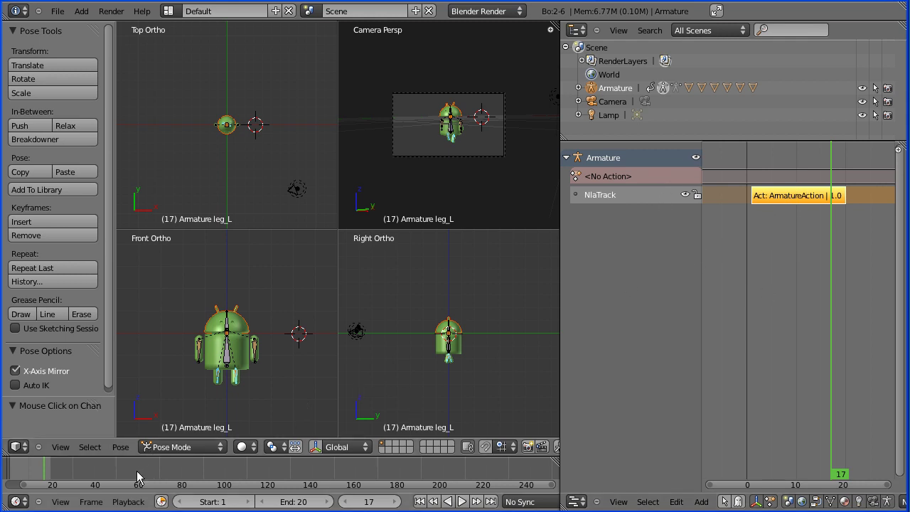
click(306, 506)
text(100)
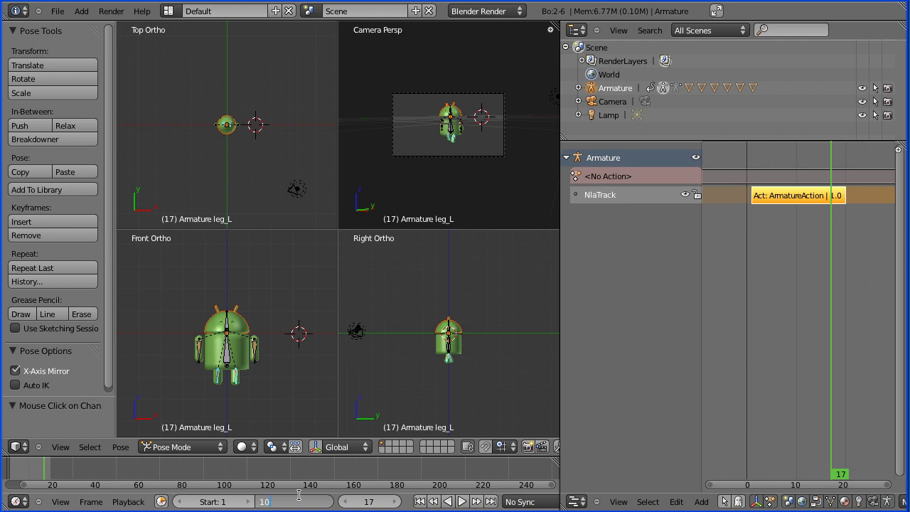
key(Return)
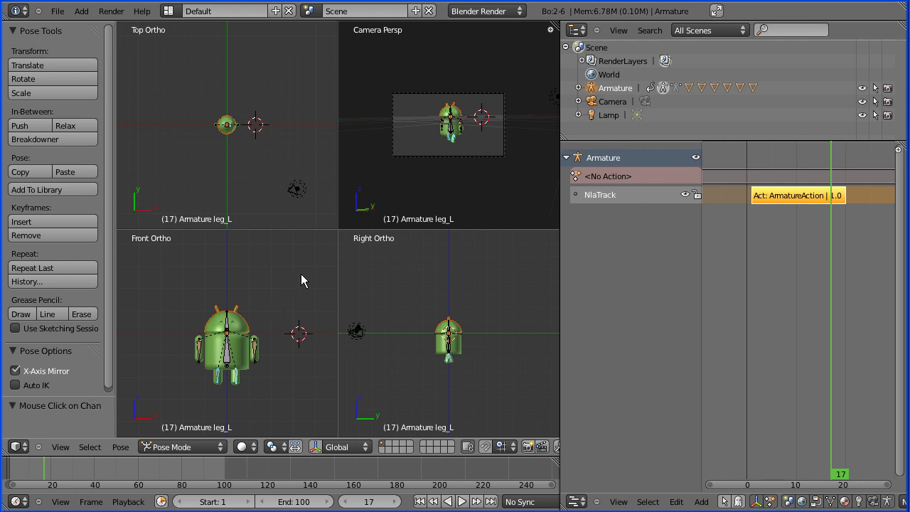
Show the NLA strip's properties and name the track NlaTrackWalking and the strip walk.
click(899, 151)
drag(701, 254, 629, 253)
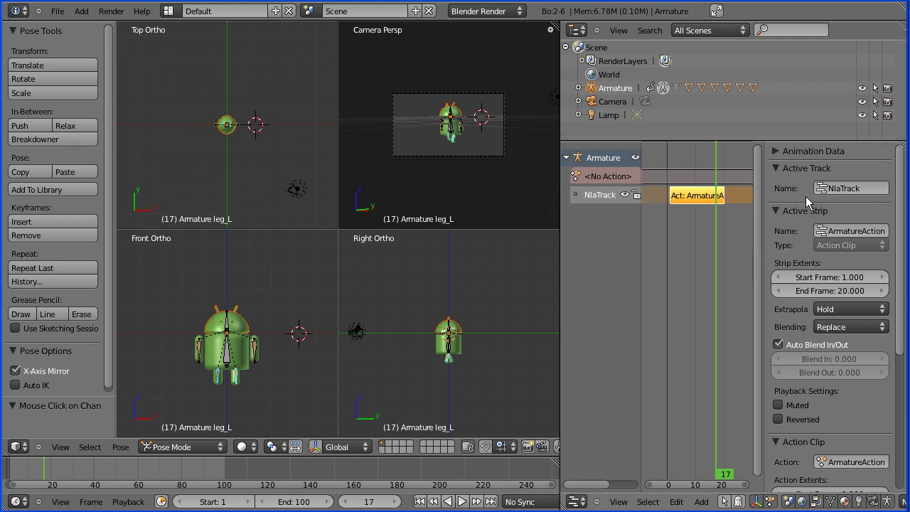
click(857, 189)
text(Walking)
click(852, 231)
click(852, 231)
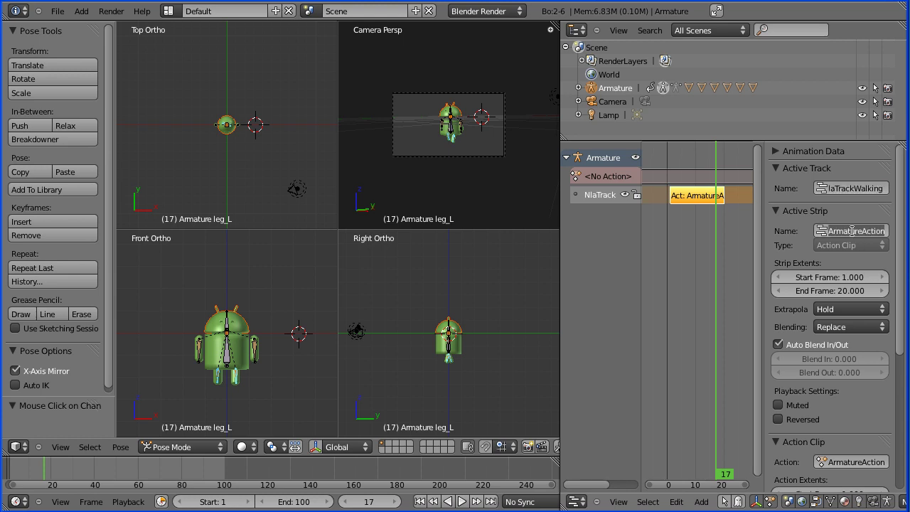
text(walk)
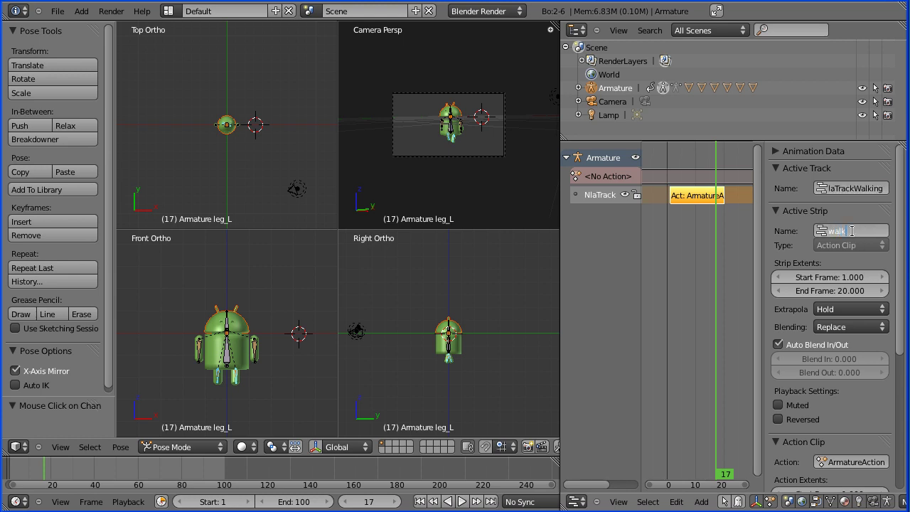
key(Return)
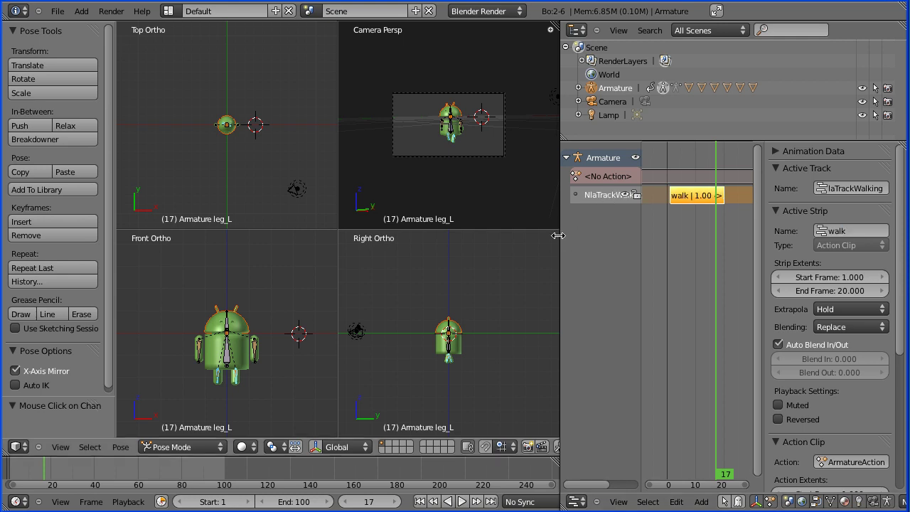
Widen the NLA Editor, set the walk strip's Repeat to 5 and play the animation to check it.
drag(556, 235, 520, 234)
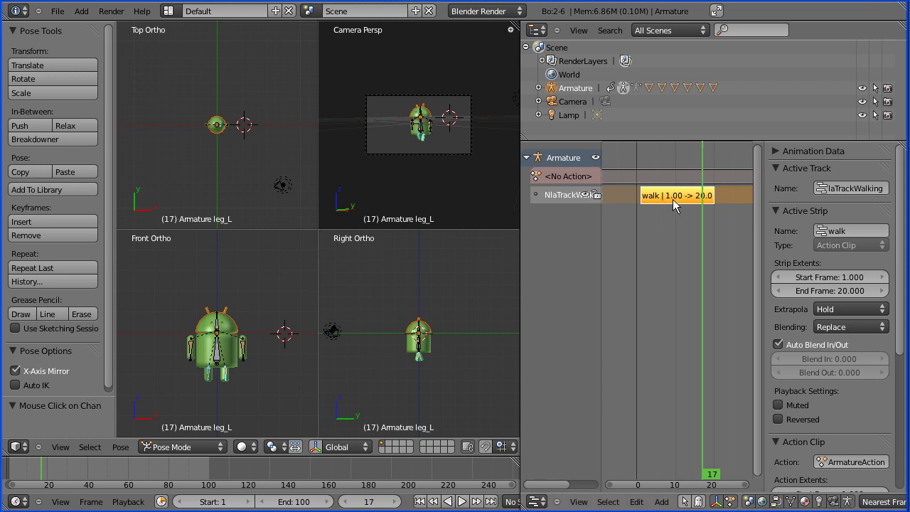
drag(901, 339, 901, 381)
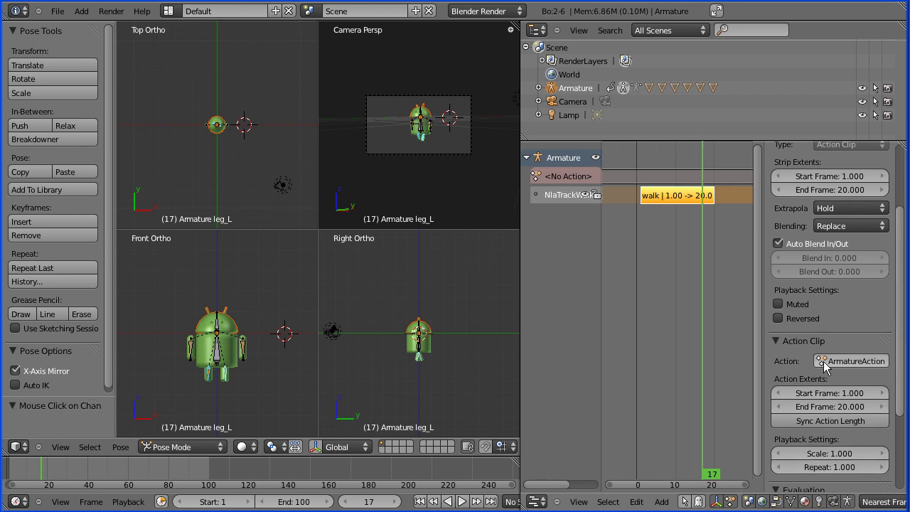
click(837, 466)
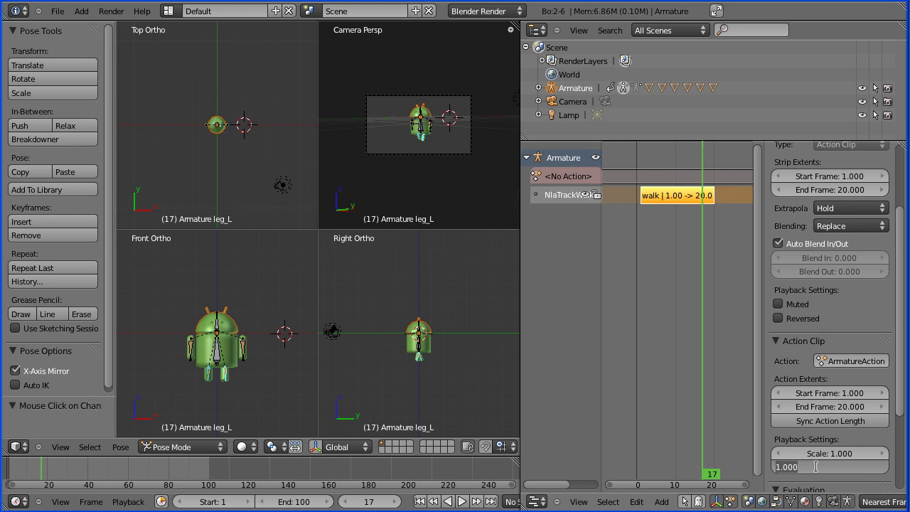
text(5)
key(Return)
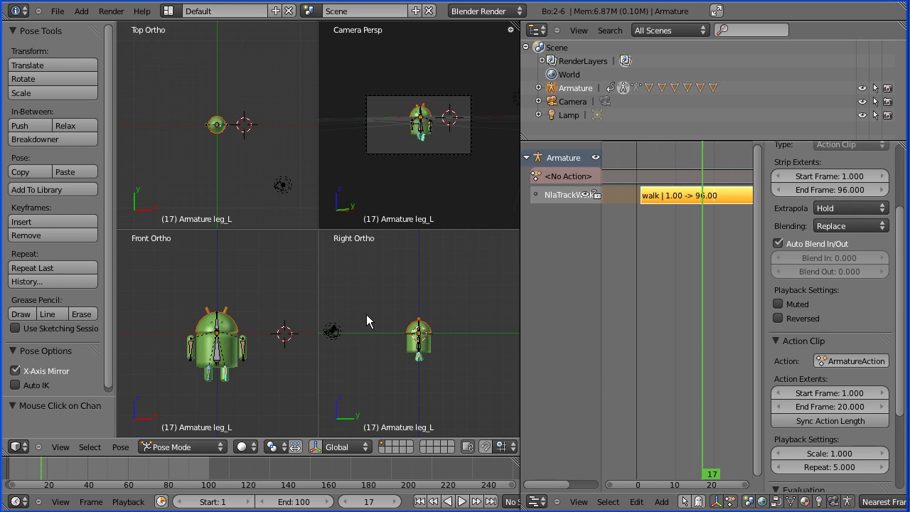
click(462, 501)
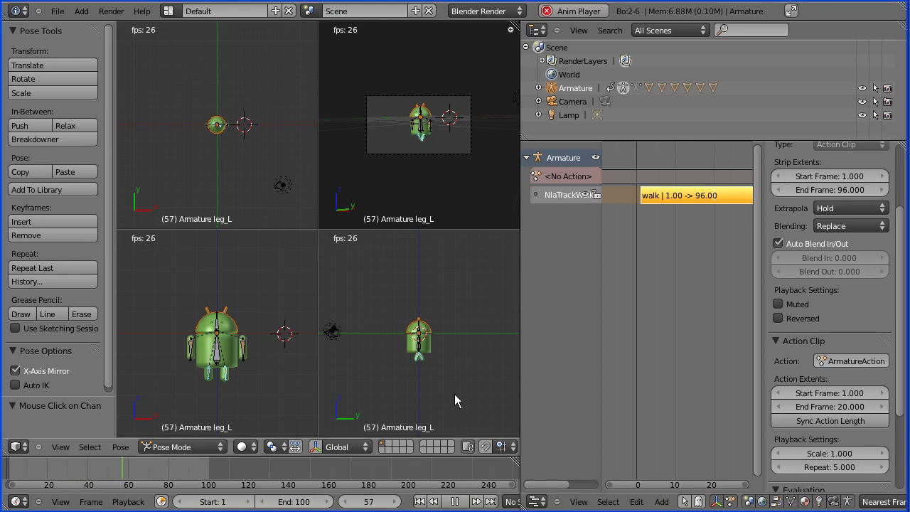
click(455, 501)
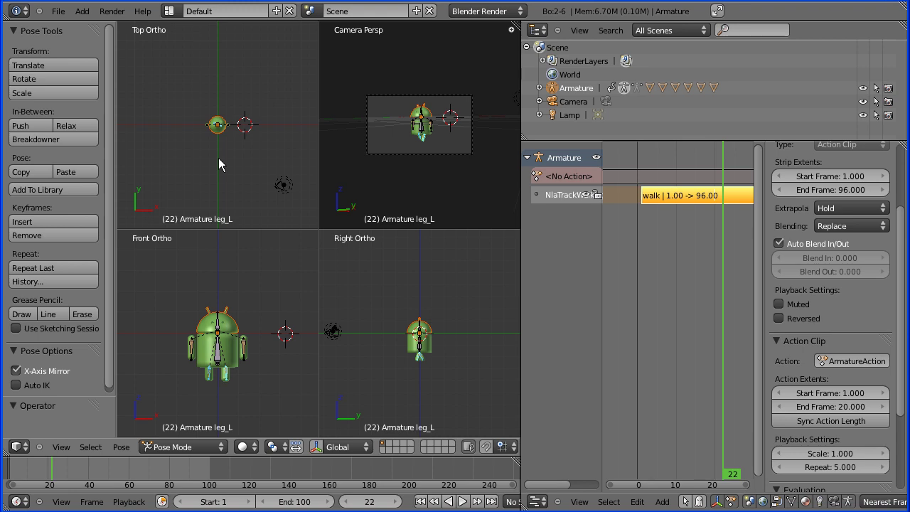
Move the armature's back bone about 8.87 units along positive Y in the top view.
right_click(219, 358)
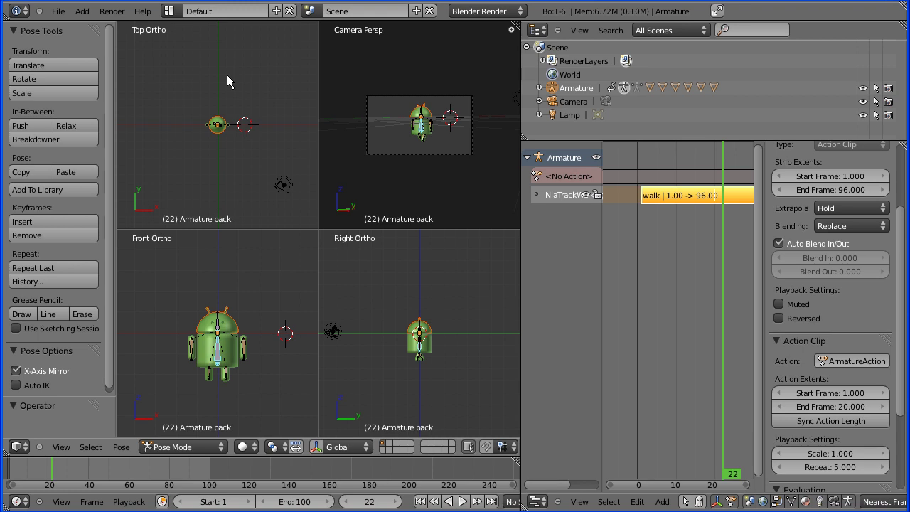
key(g)
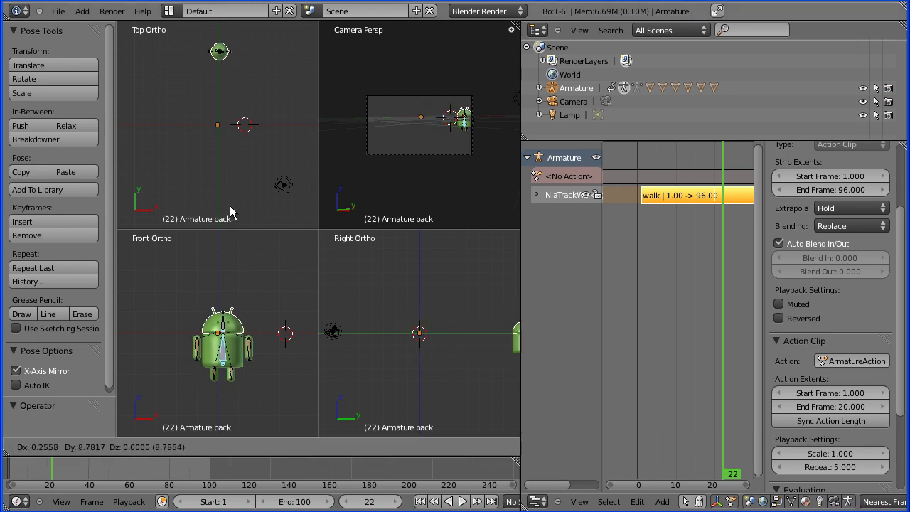
click(229, 211)
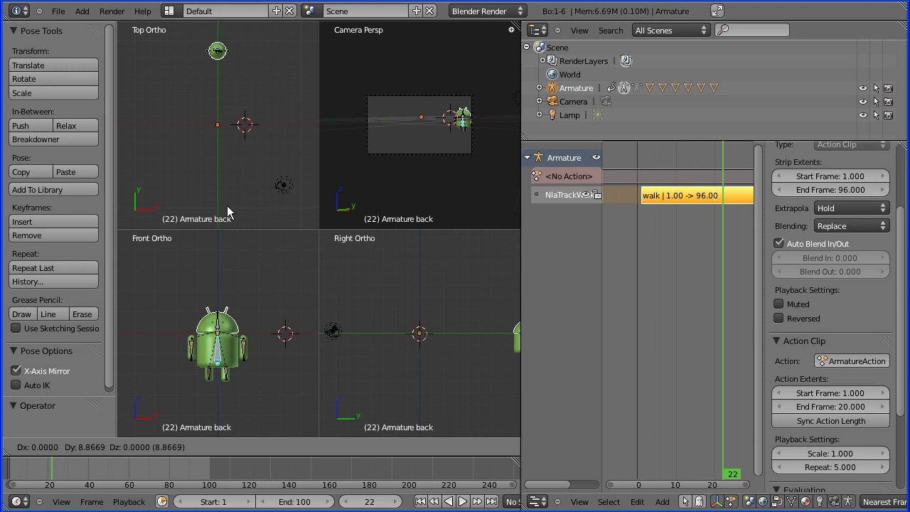
Move the camera and the lamp about 3 units along negative Y in the top view, away from the character.
right_click(282, 191)
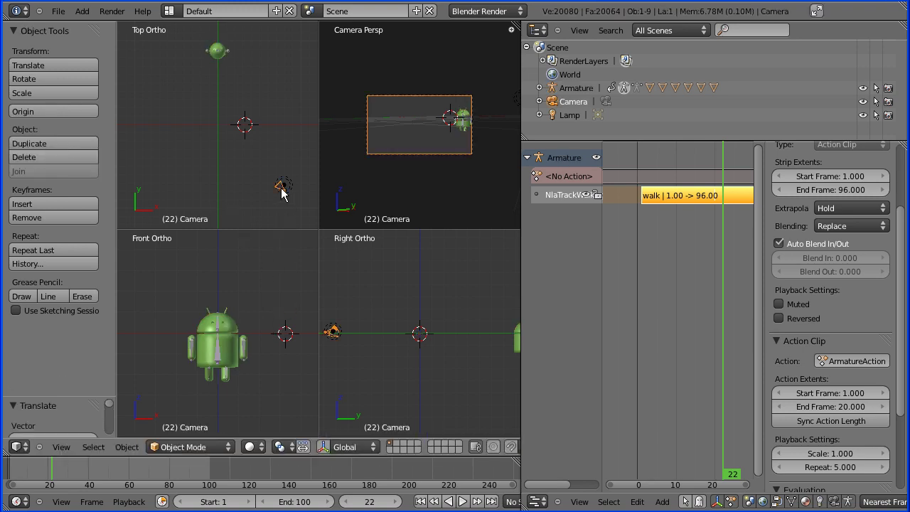
key(g)
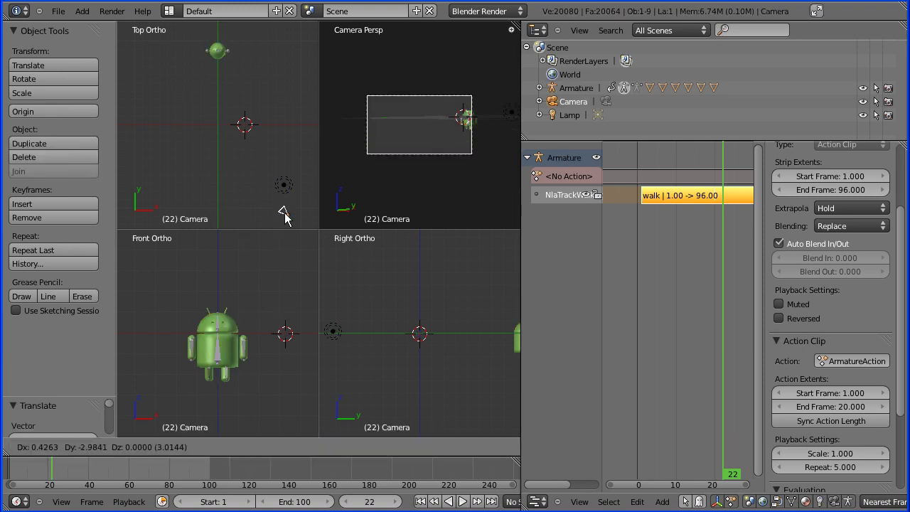
click(283, 218)
right_click(284, 186)
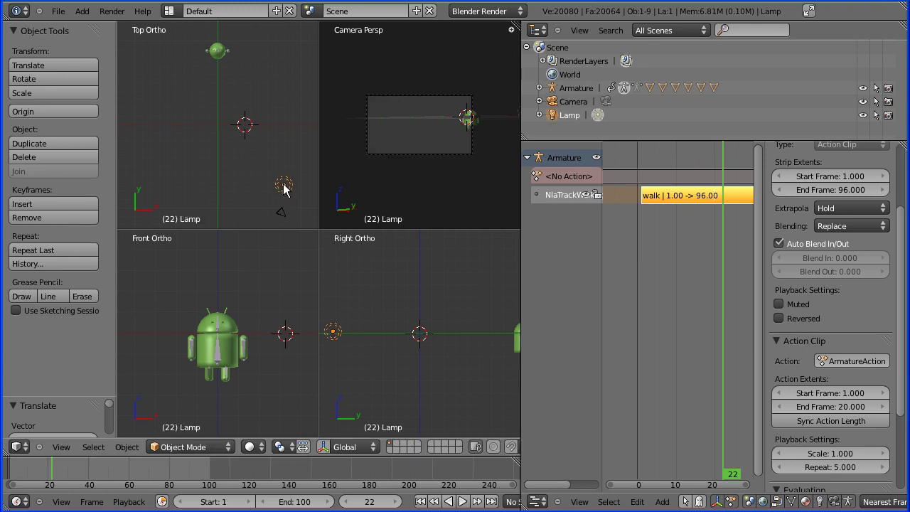
key(g)
click(284, 216)
Add a Path curve at the 3D cursor and rotate it 90 degrees in the top view.
click(84, 12)
mouse_move(95, 41)
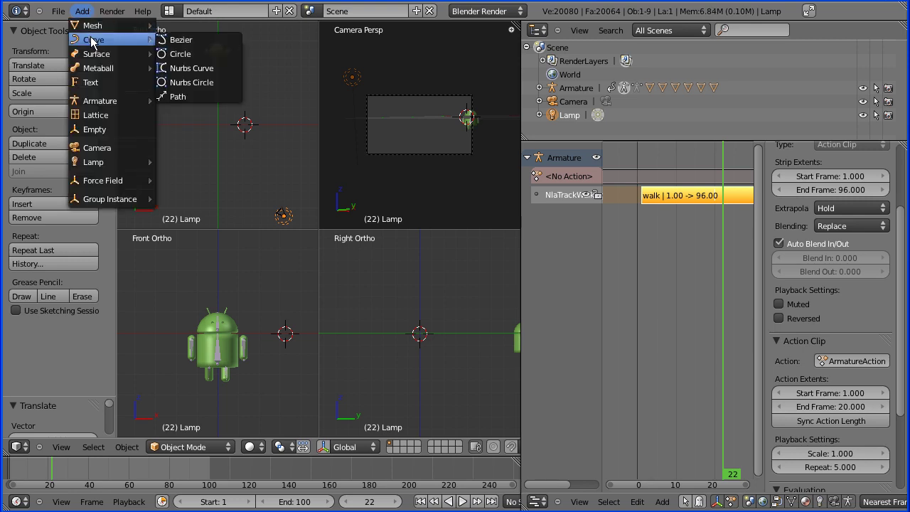
click(187, 95)
click(162, 108)
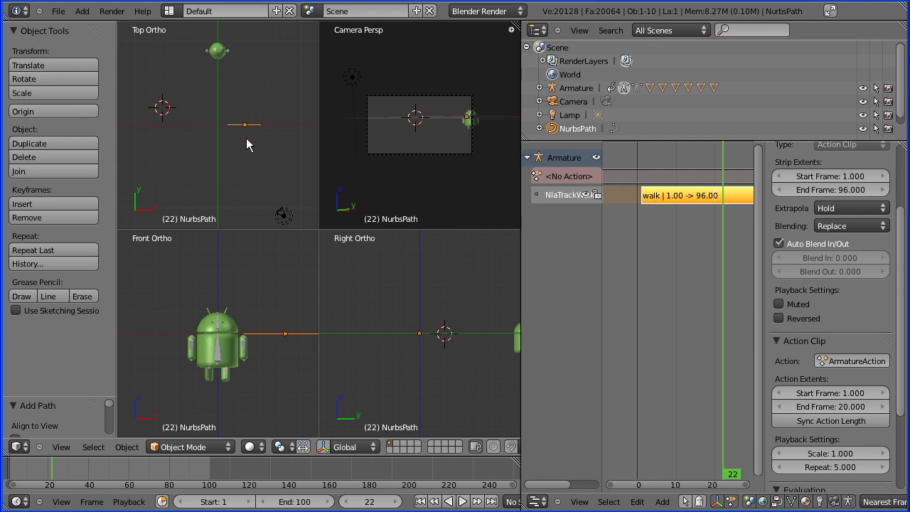
key(r)
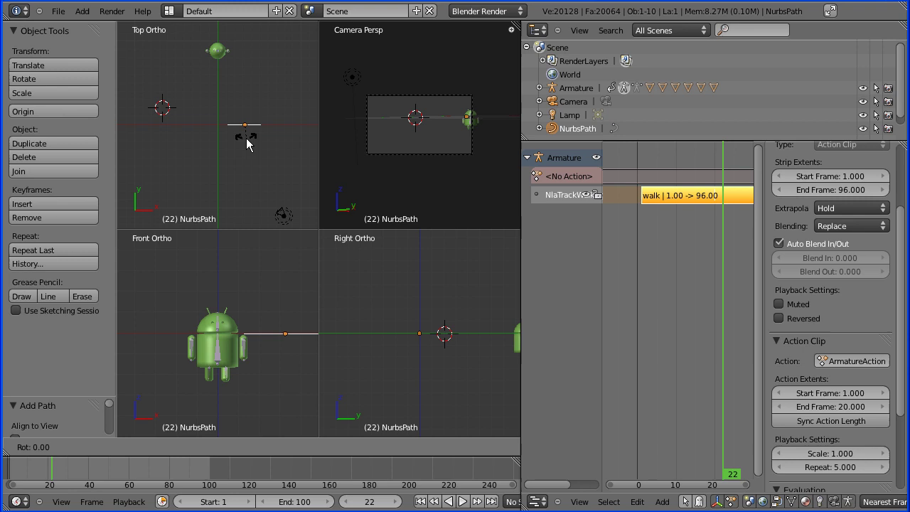
text(90)
key(Return)
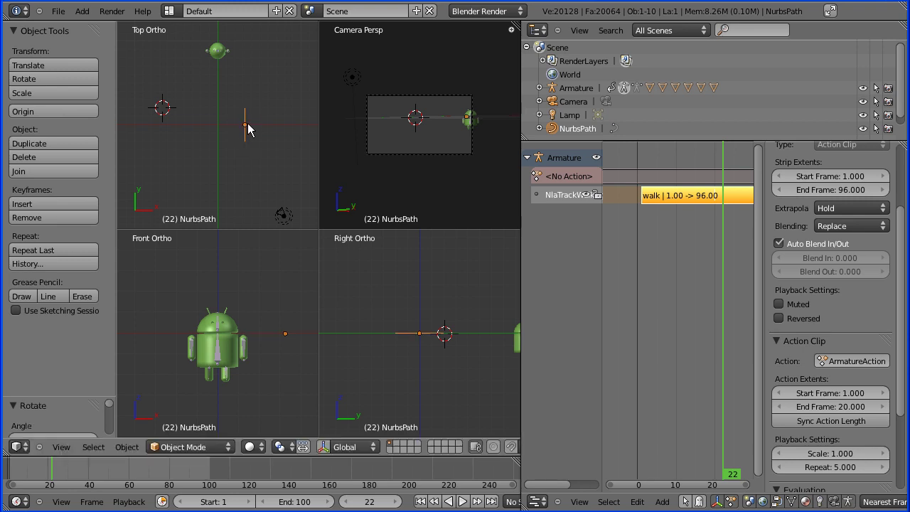
In Edit Mode, extrude one end of the path to the Android character and the other end to the camera.
click(189, 446)
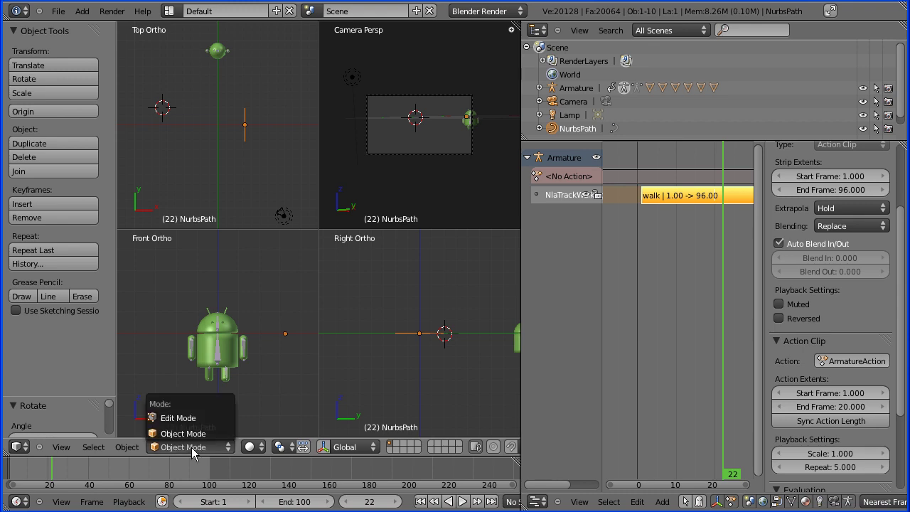
click(196, 421)
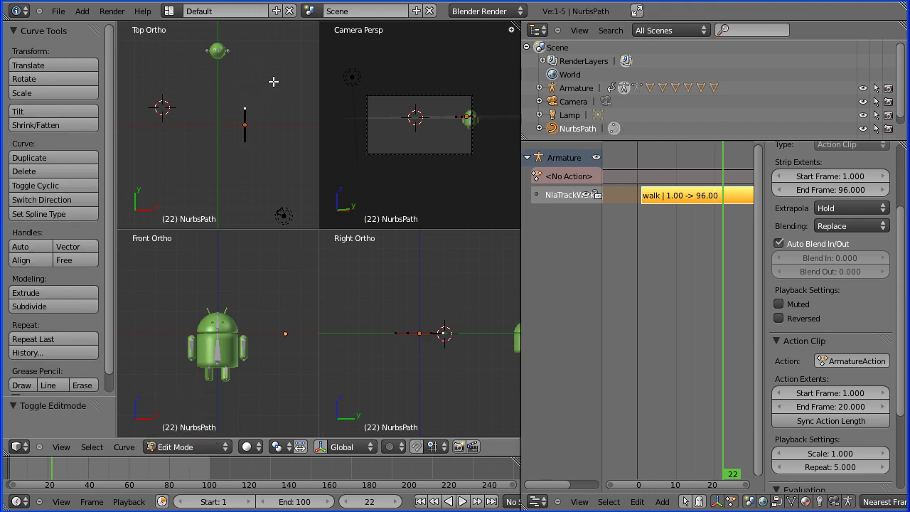
key(e)
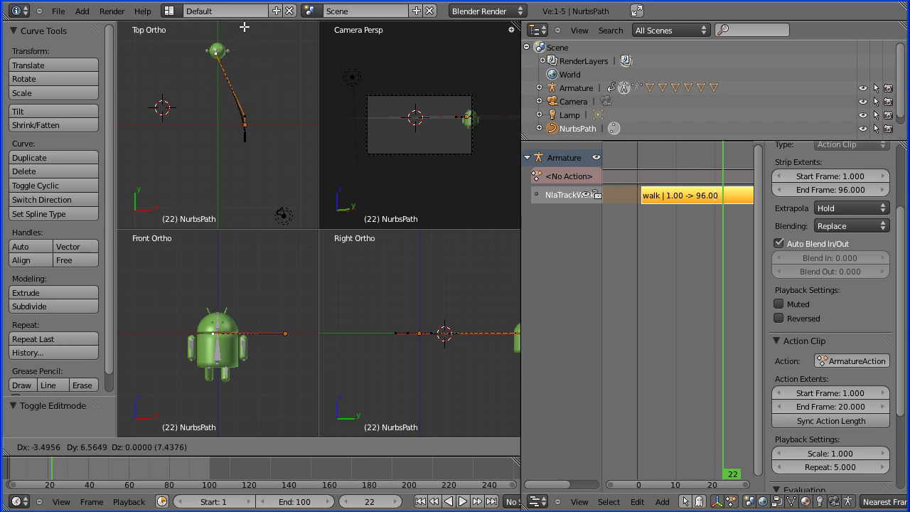
click(244, 27)
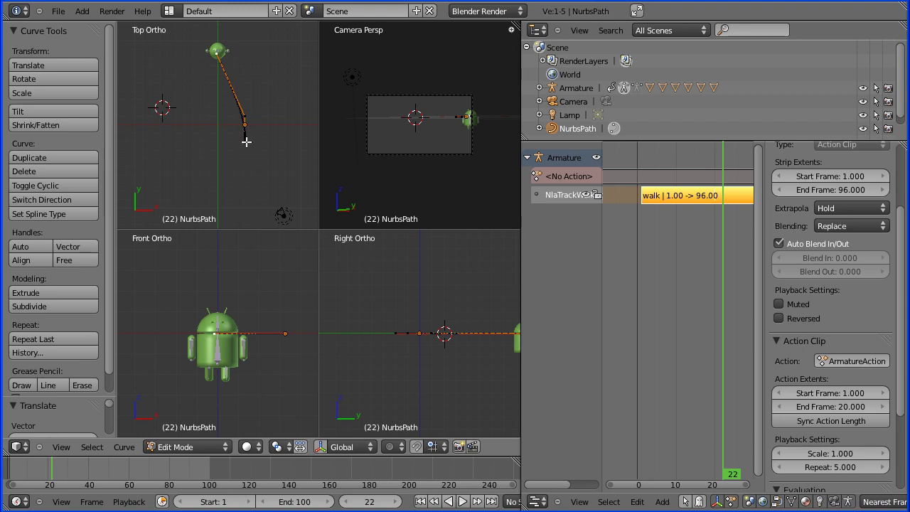
key(e)
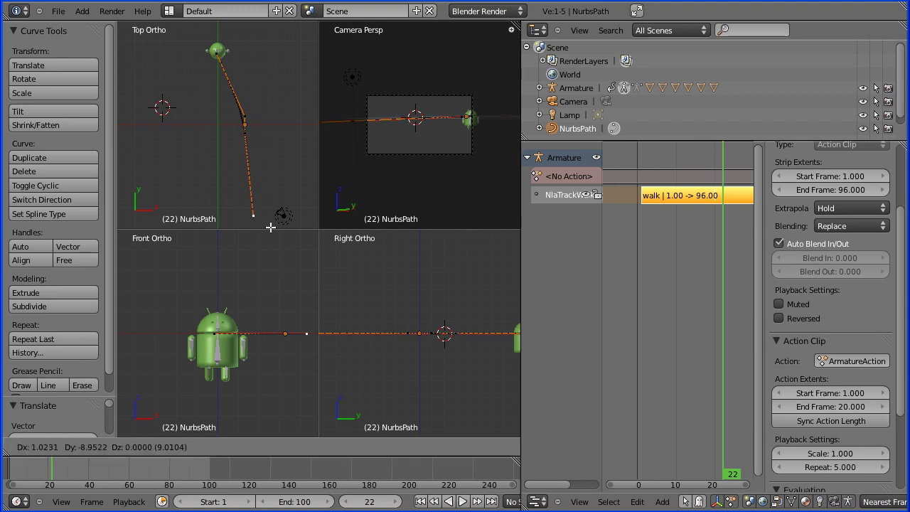
click(295, 222)
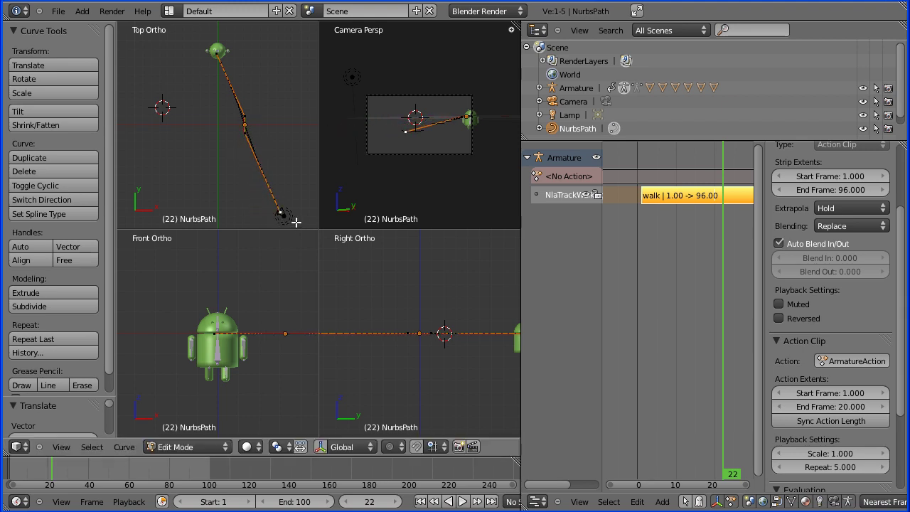
Move the path's three inner control points to form a straight run curving towards the camera, then return to Object Mode.
right_click(245, 124)
key(g)
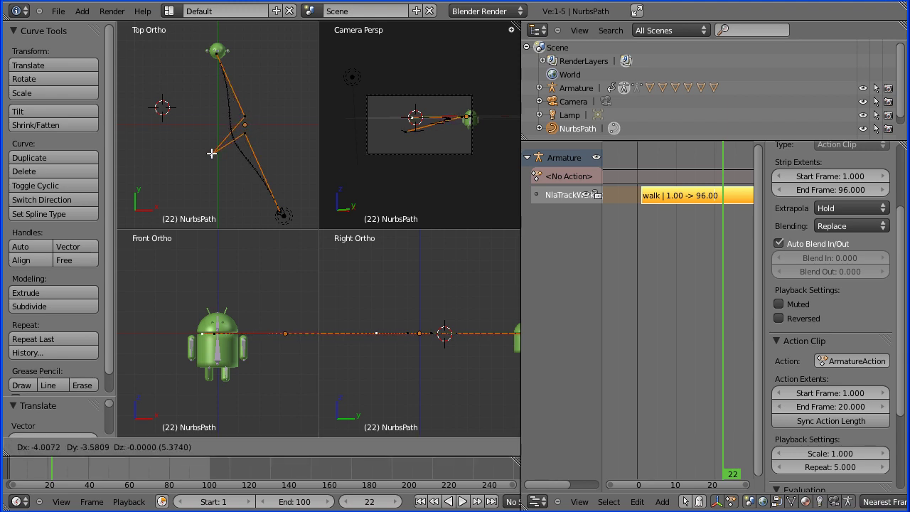
click(206, 167)
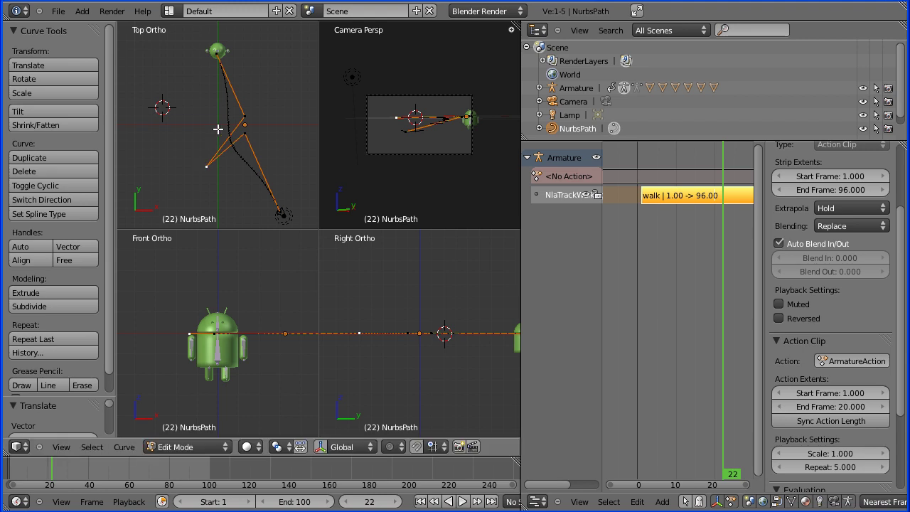
right_click(245, 116)
key(g)
click(220, 111)
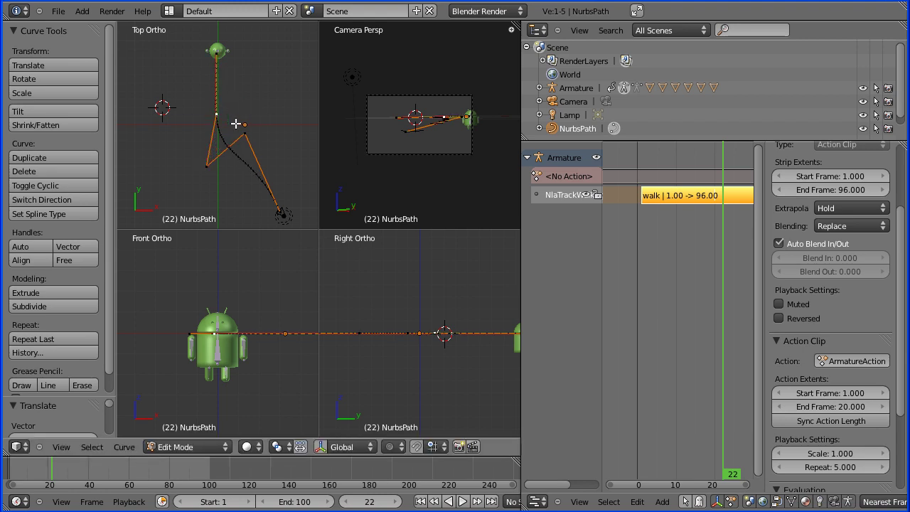
key(g)
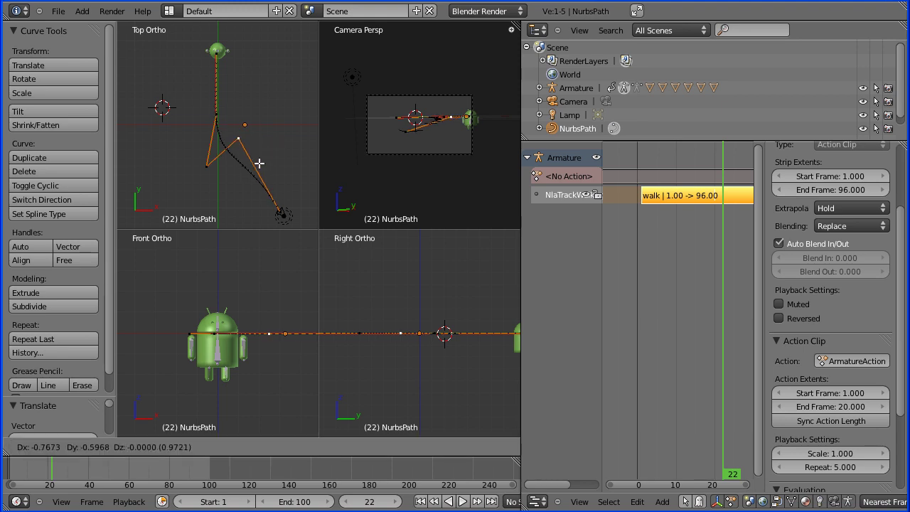
click(252, 199)
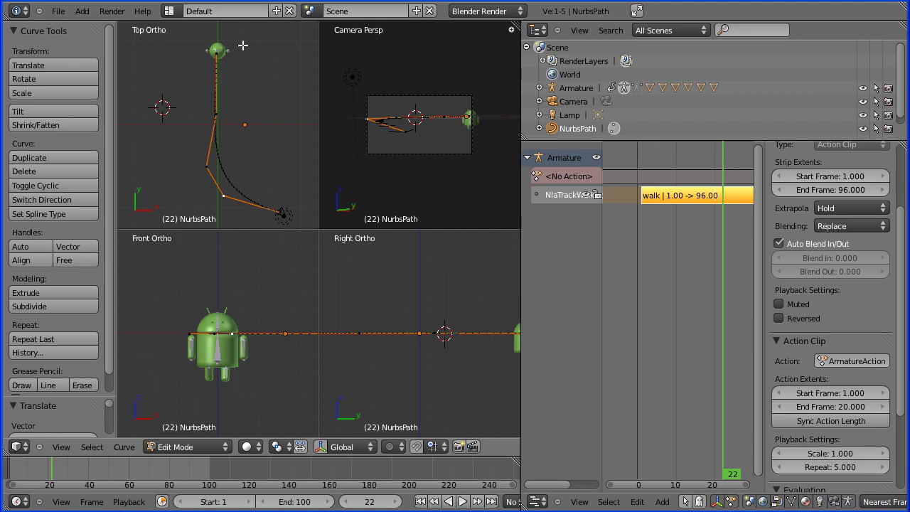
click(204, 446)
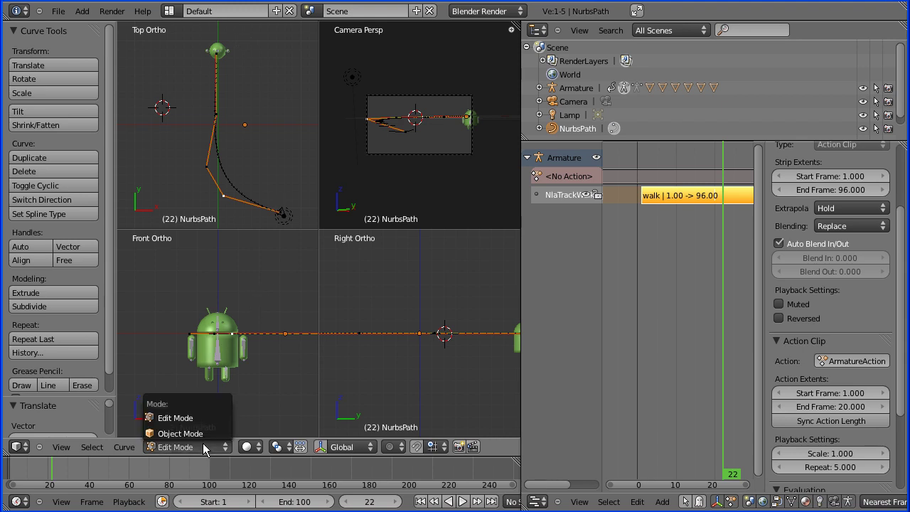
click(203, 432)
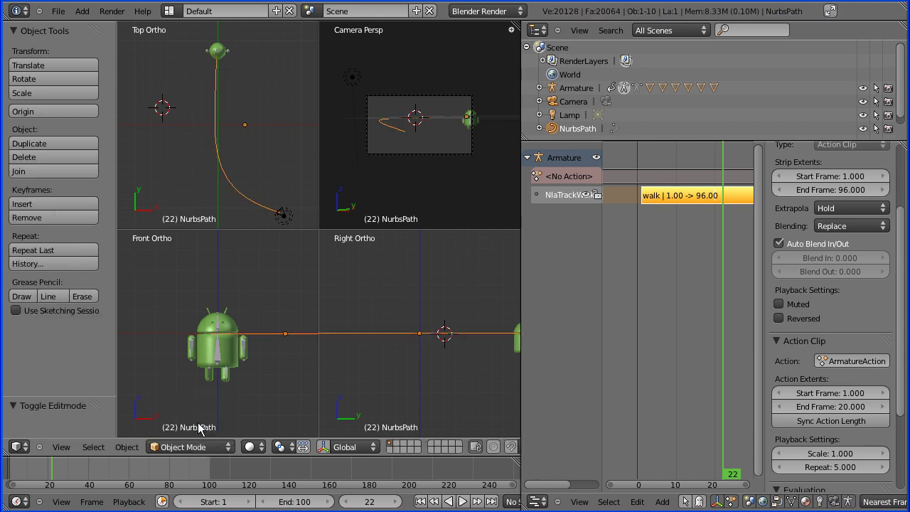
In Object Mode, parent the Android's armature to the curved path with the Follow Path option.
right_click(218, 361)
key(ctrl+Tab)
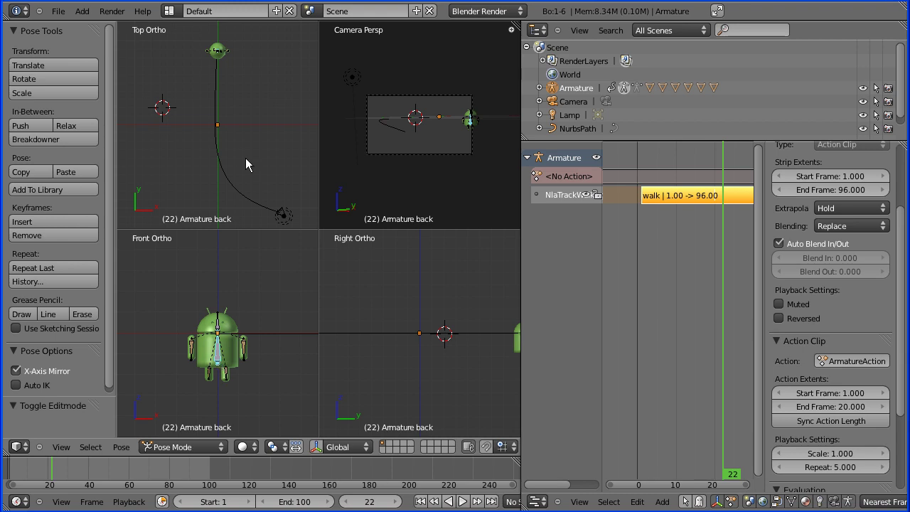
right_click(238, 199)
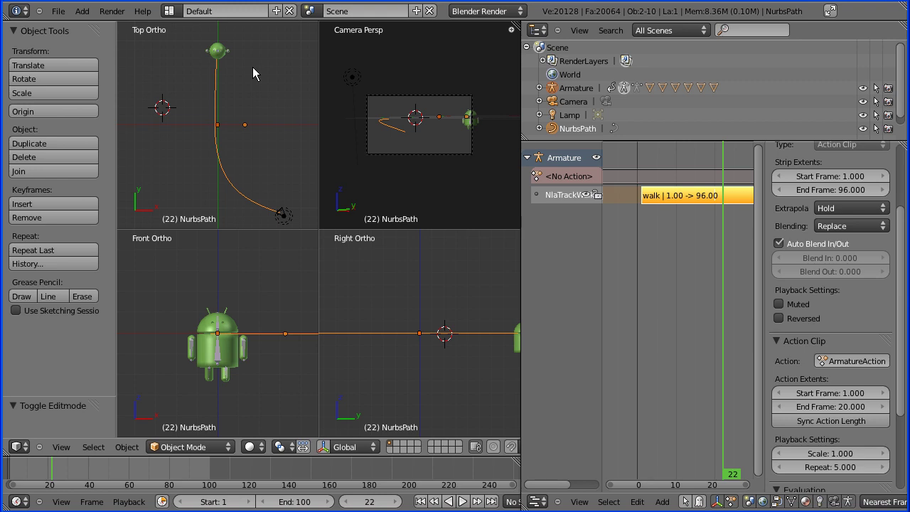
key(ctrl+p)
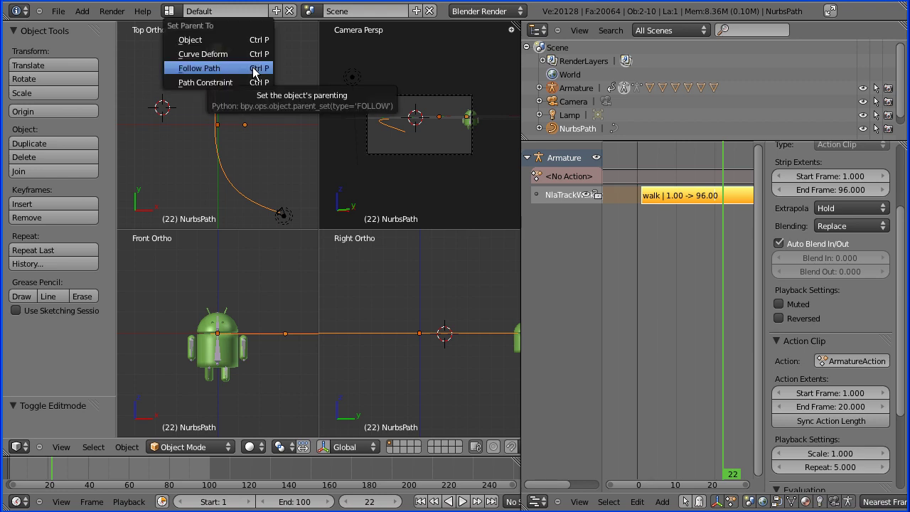
click(243, 71)
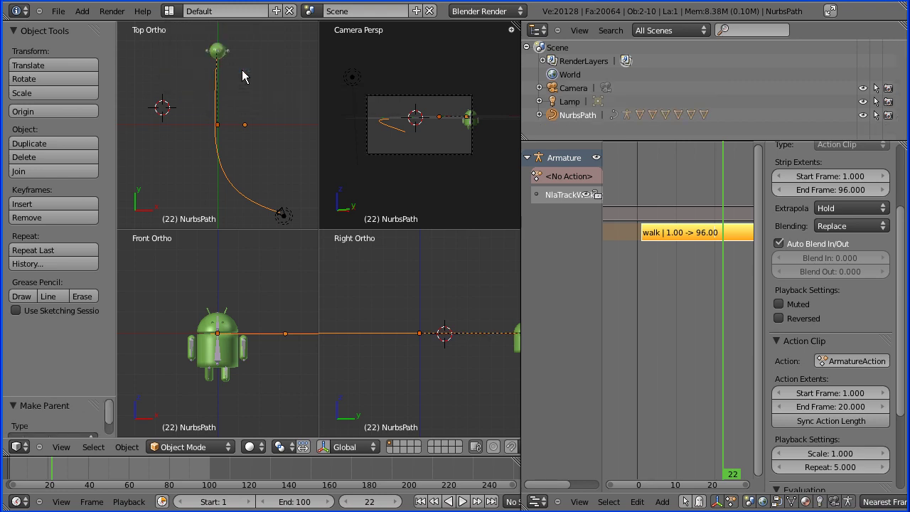
Play the walk along the path, rewind to frame 1 and play it once more to check the step speed.
click(462, 501)
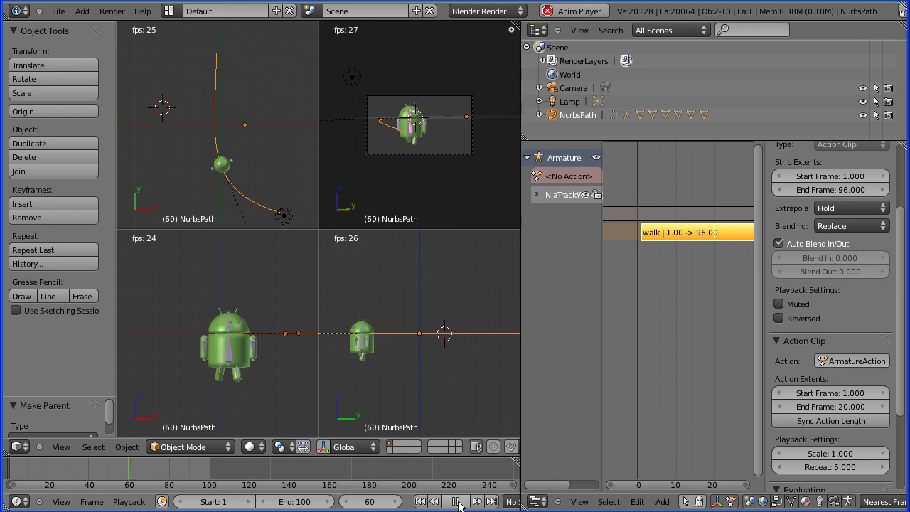
click(456, 500)
click(420, 501)
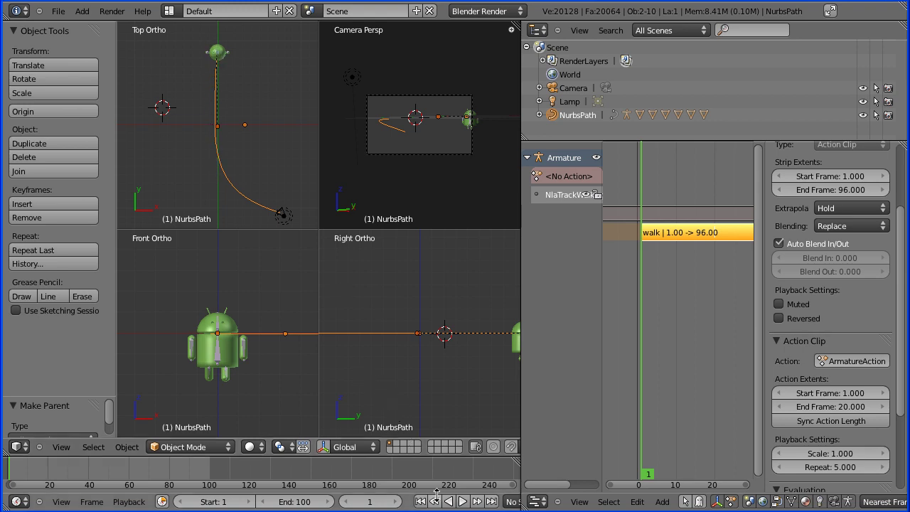
click(463, 501)
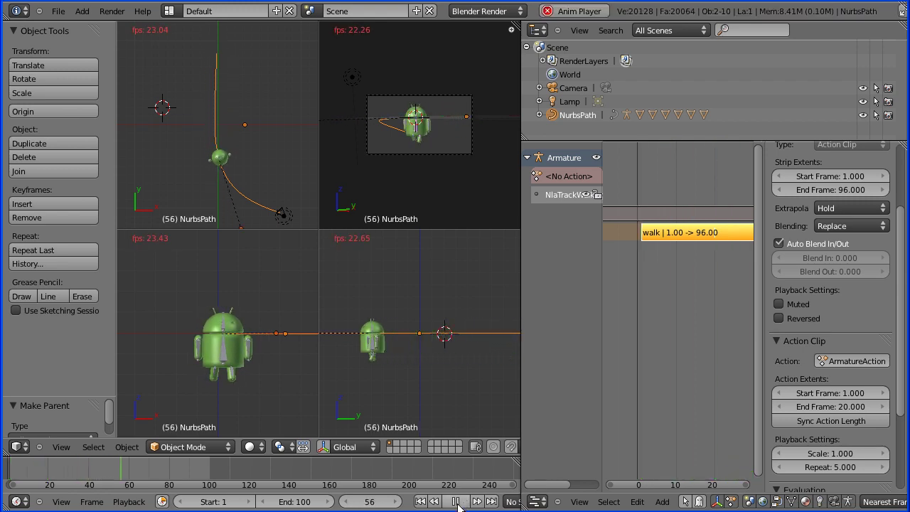
click(462, 502)
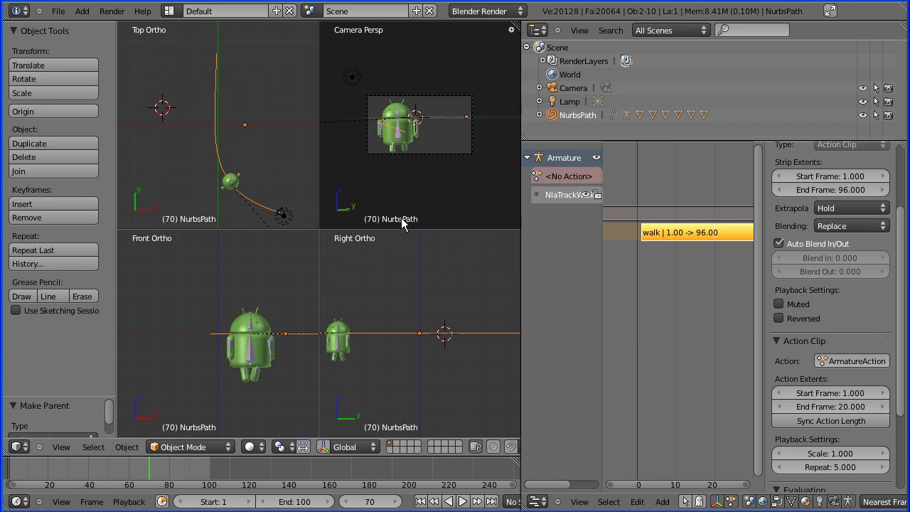
Start tweaking the walk strip's actions in the NLA Editor and stop tweaking again.
right_click(685, 239)
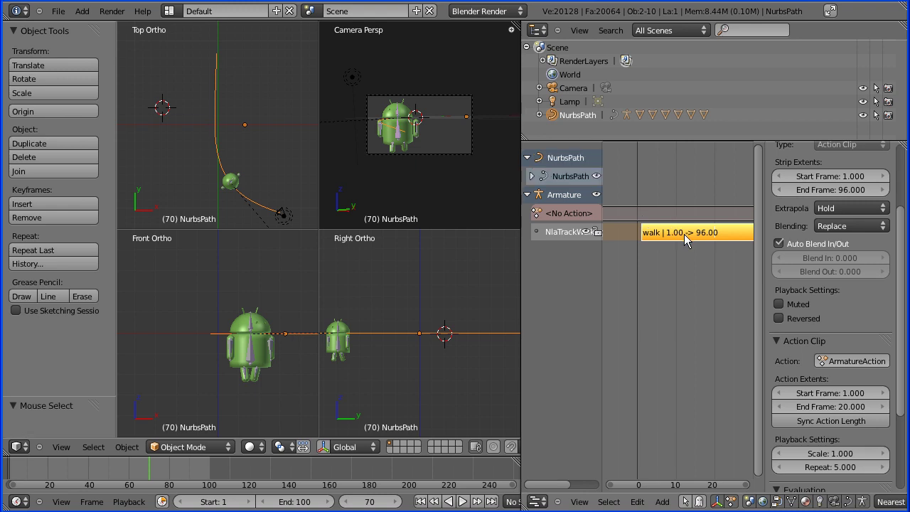
click(638, 501)
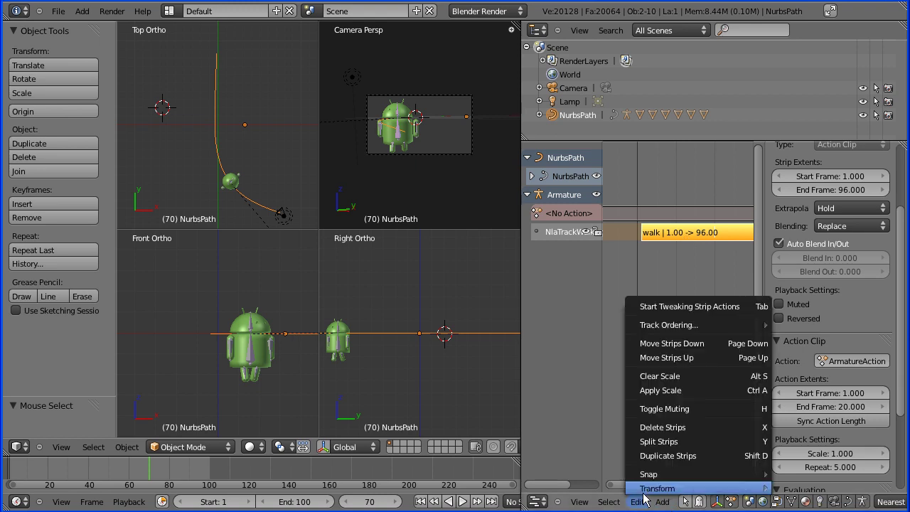
click(658, 306)
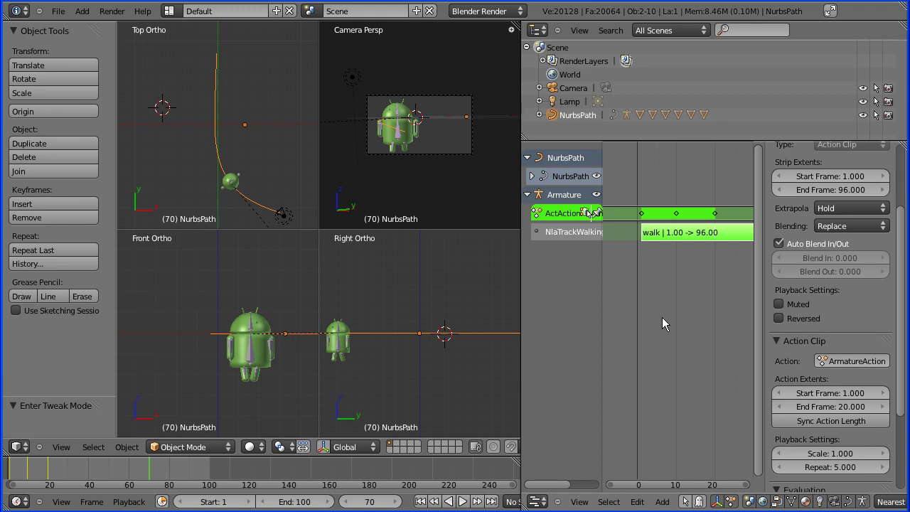
click(634, 502)
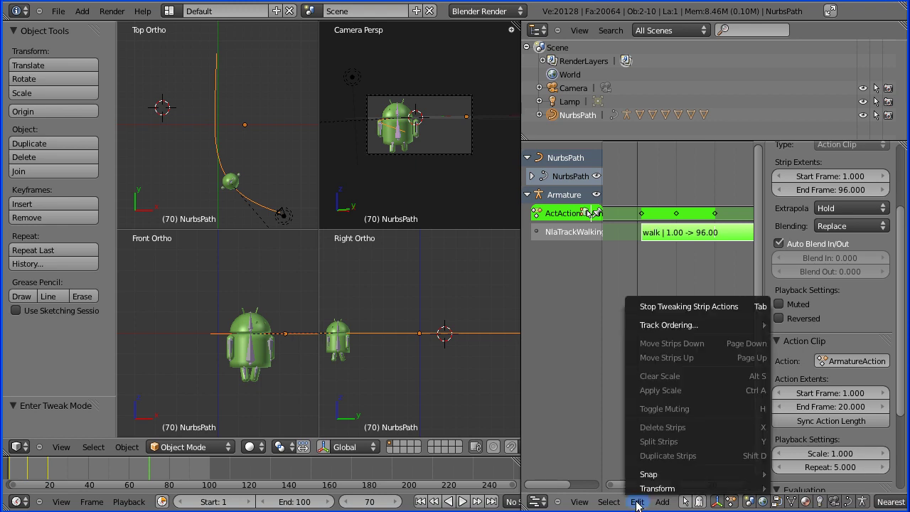
click(651, 304)
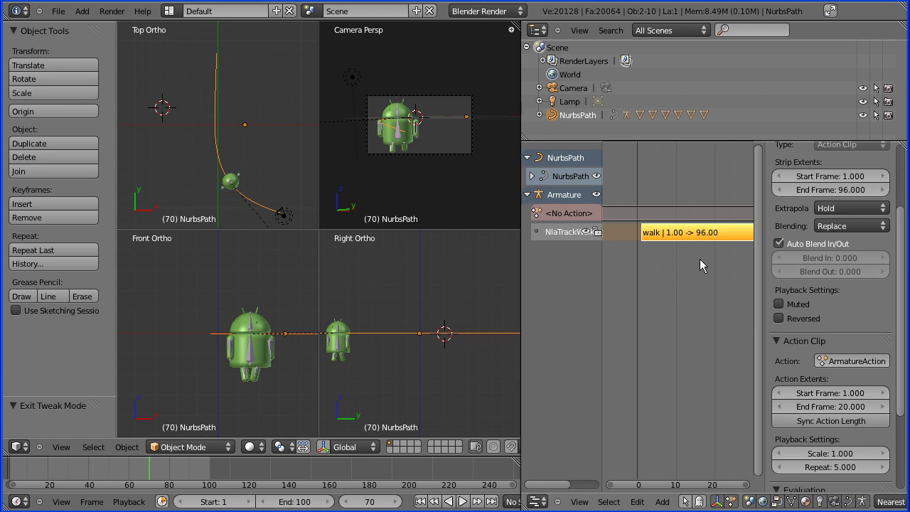
Set the walk strip's playback scale to 0.5 and its repeat count to 10.
drag(901, 262, 905, 341)
scroll(860, 347, up, 1)
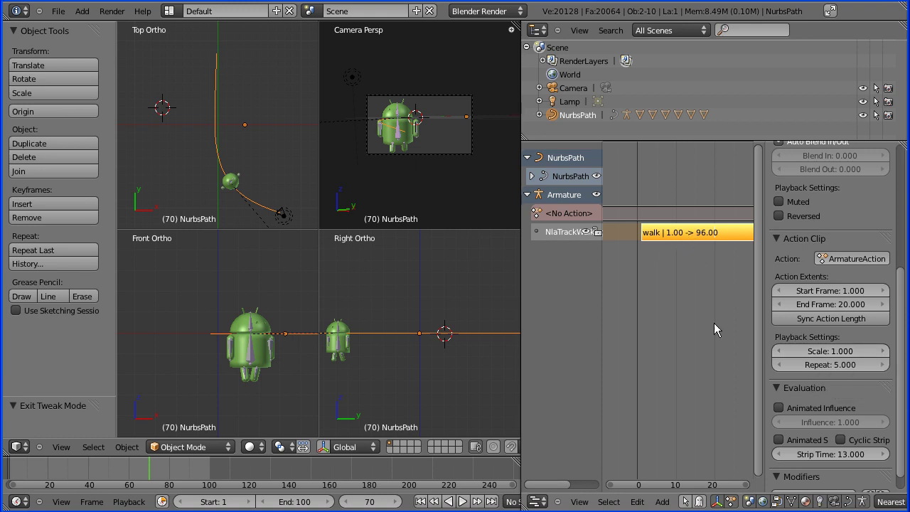
click(820, 352)
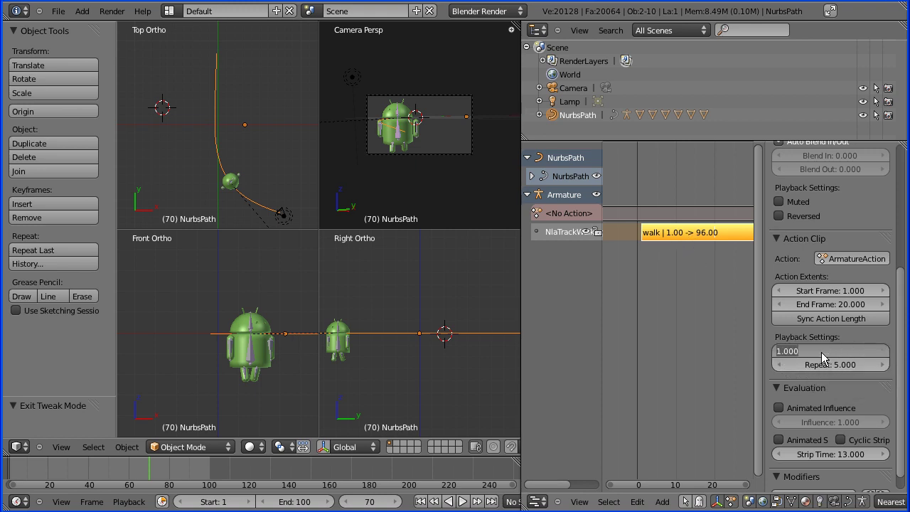
key(BackSpace)
text(.5)
key(Return)
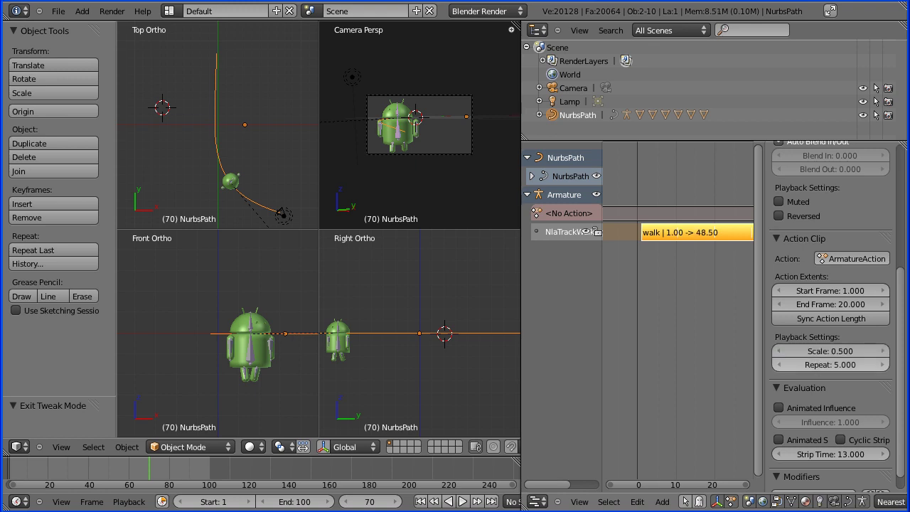
click(819, 364)
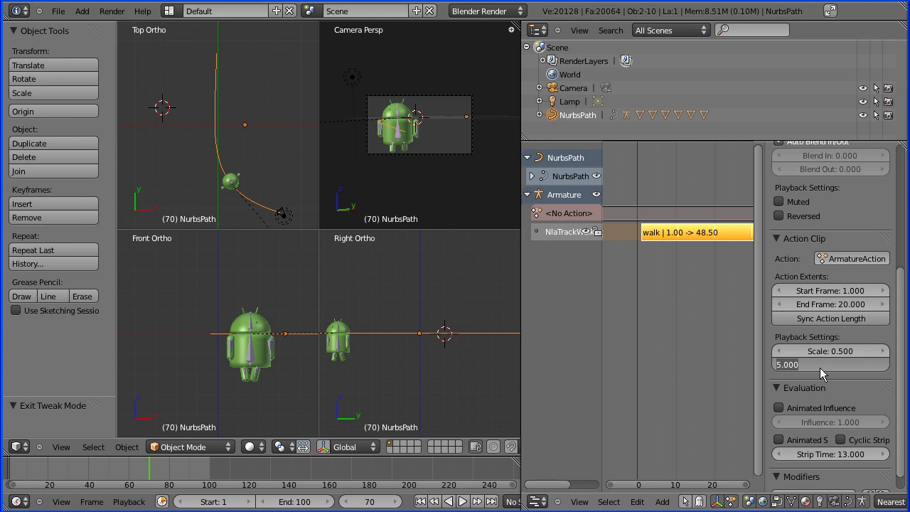
text(10)
key(Return)
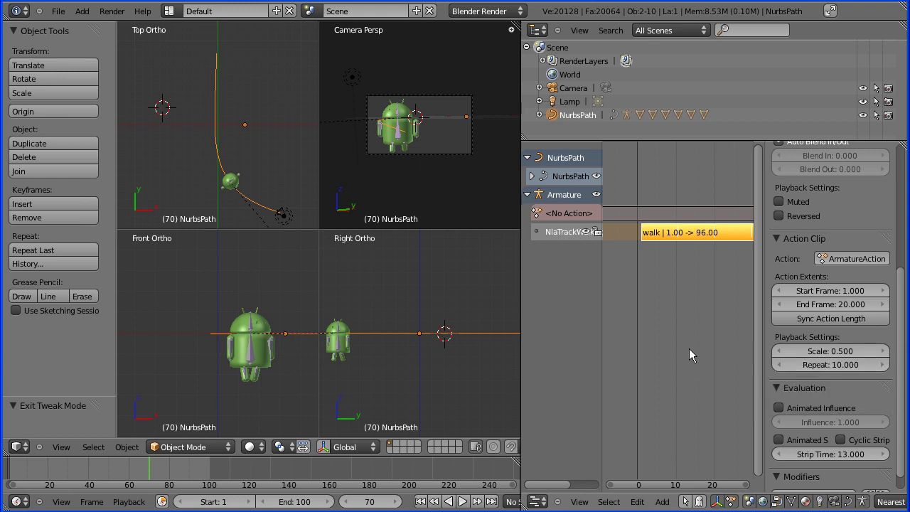
Play the adjusted walk from frame 1 to review the faster steps, and return to the first frame.
click(420, 503)
click(462, 501)
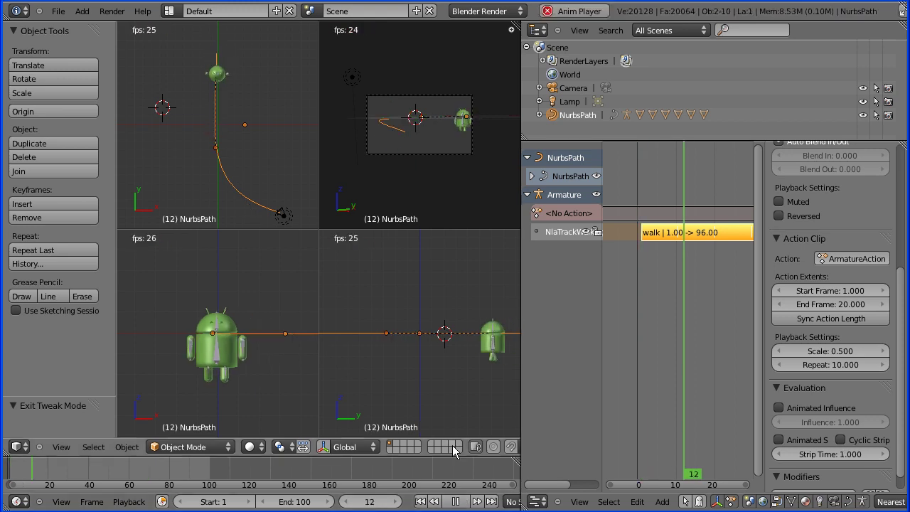
click(455, 501)
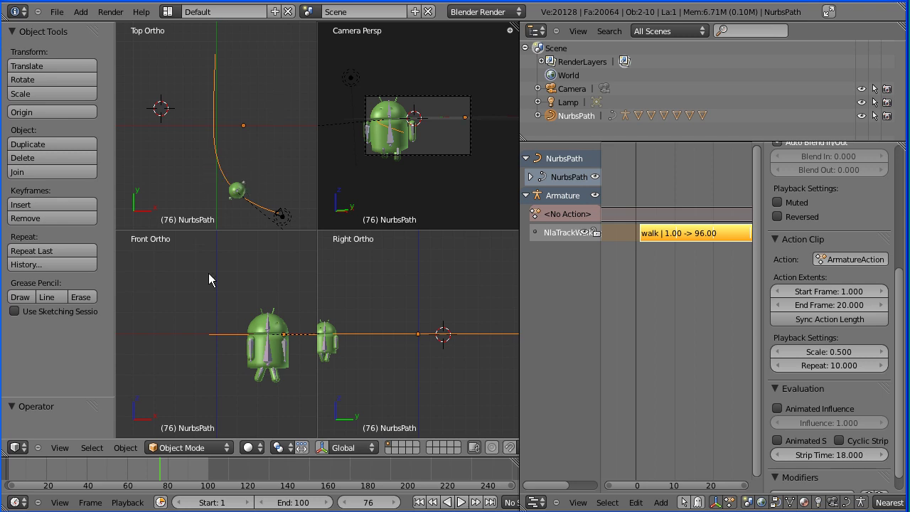
click(418, 502)
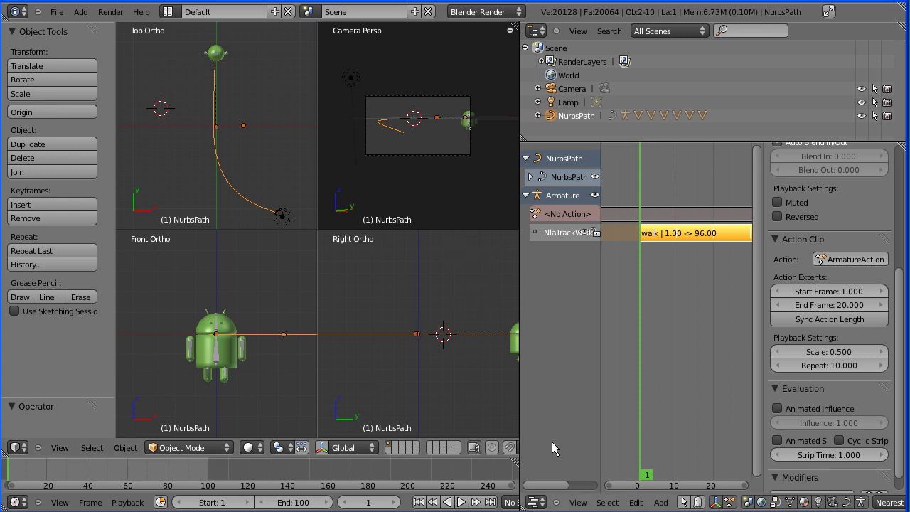
Switch the NLA Editor to the DopeSheet and expand the NurbsPath curve data to examine its animation channel.
click(536, 502)
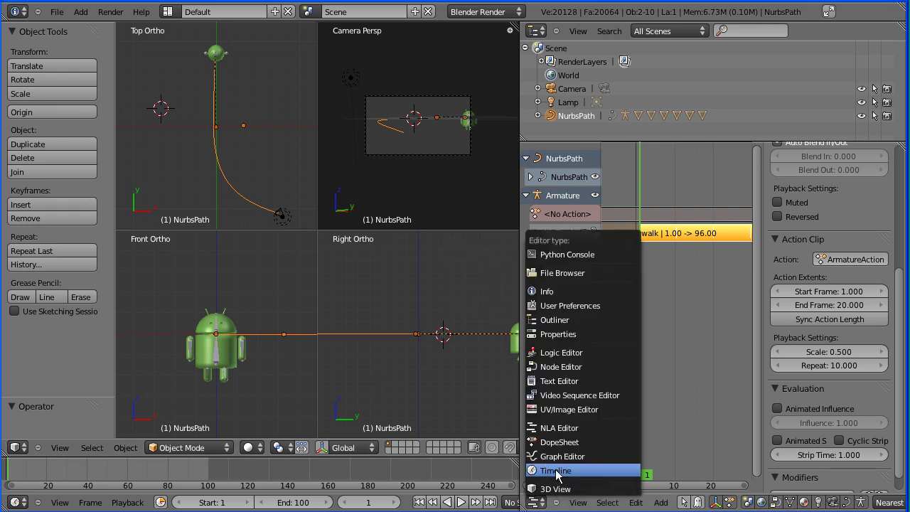
click(602, 442)
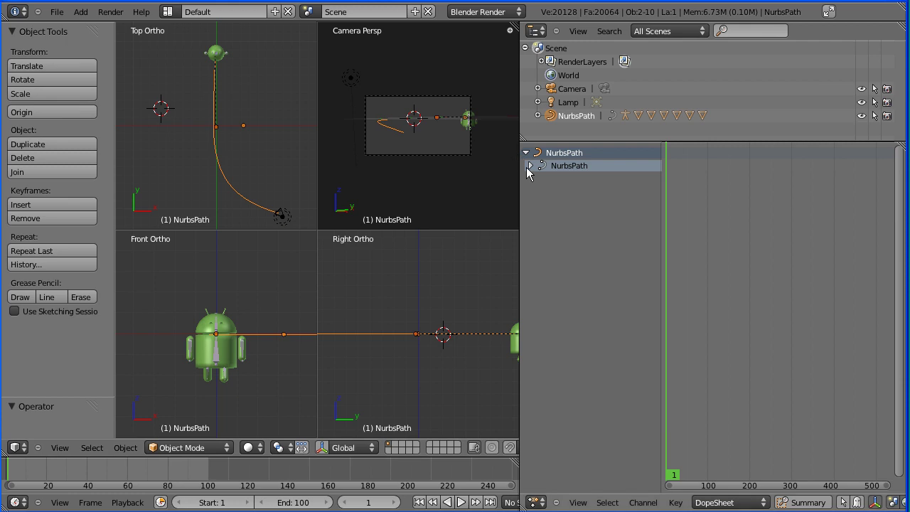
click(529, 165)
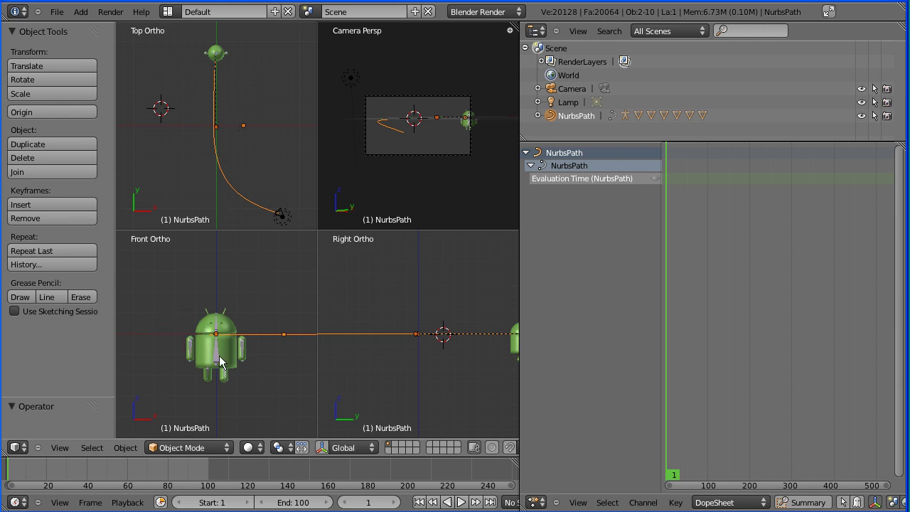
Select the arm_L bone and keyframe its rotation at frame 1 from the Bone settings in the Properties editor.
right_click(242, 348)
scroll(300, 353, up, 4)
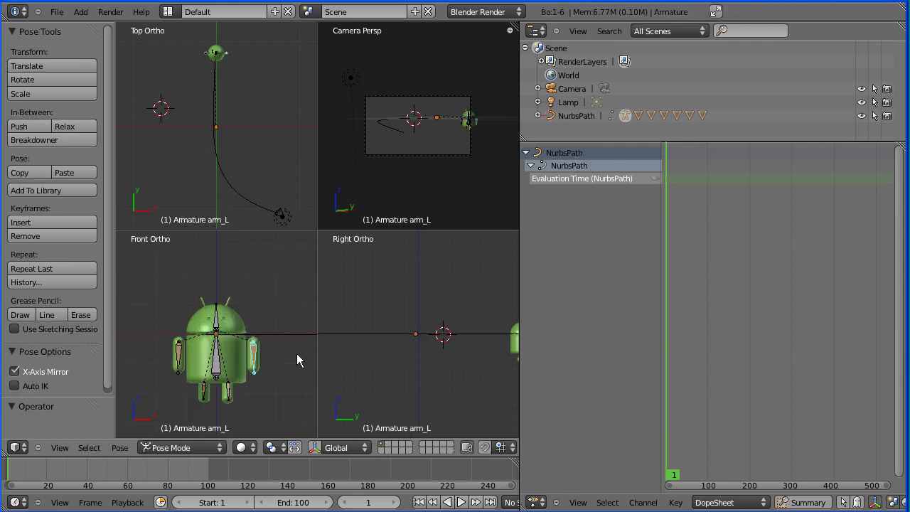
scroll(294, 356, down, 1)
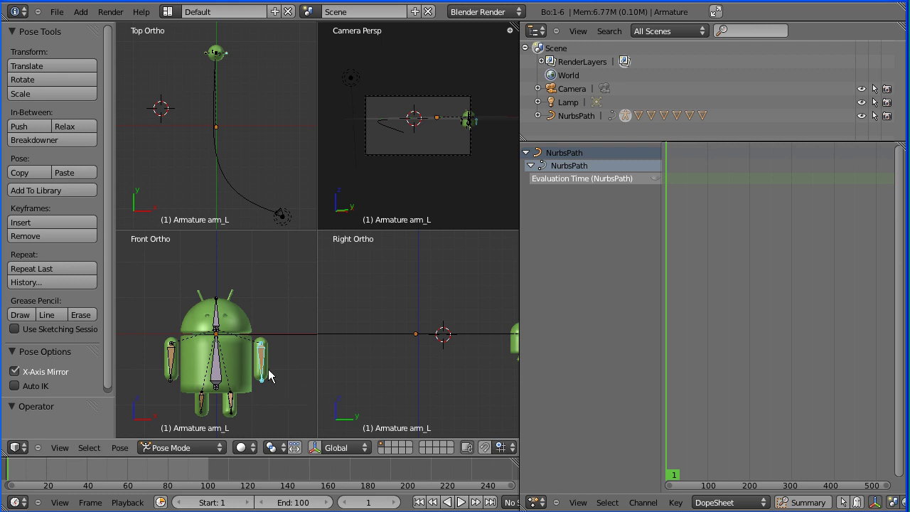
click(538, 503)
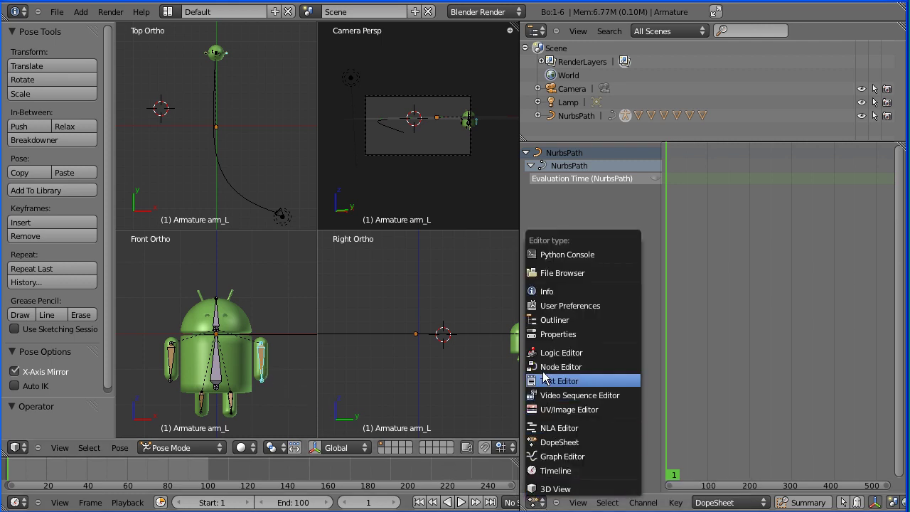
click(541, 334)
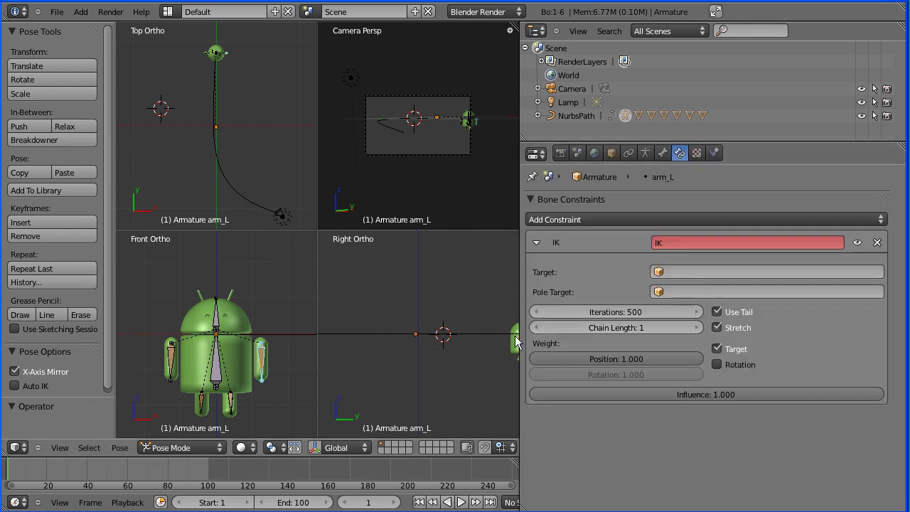
click(662, 153)
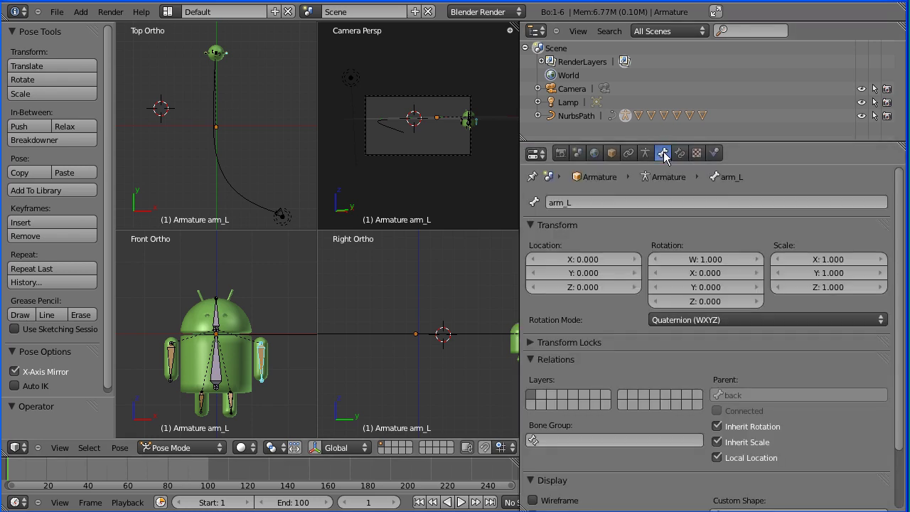
right_click(712, 272)
click(712, 272)
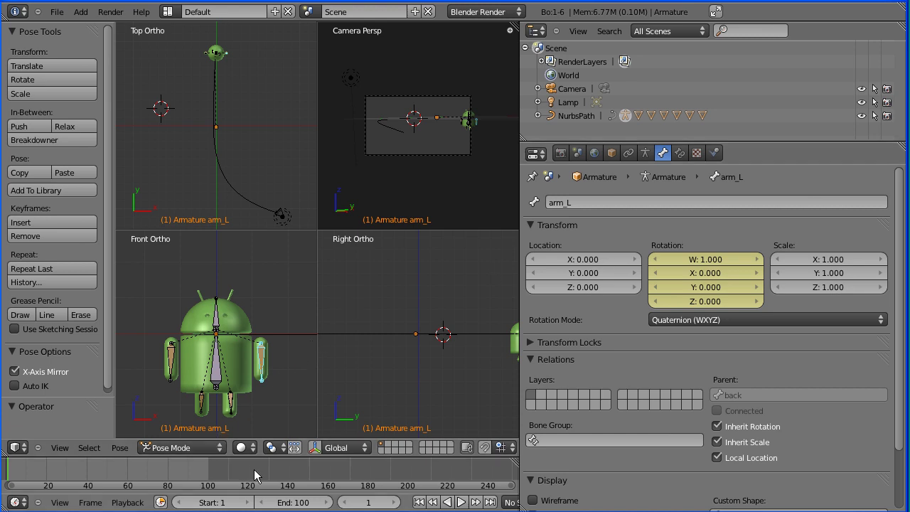
At frame 10, raise the arm_L bone outward in the front view to about W 0.321, Z -0.947 and keyframe its rotation.
click(368, 503)
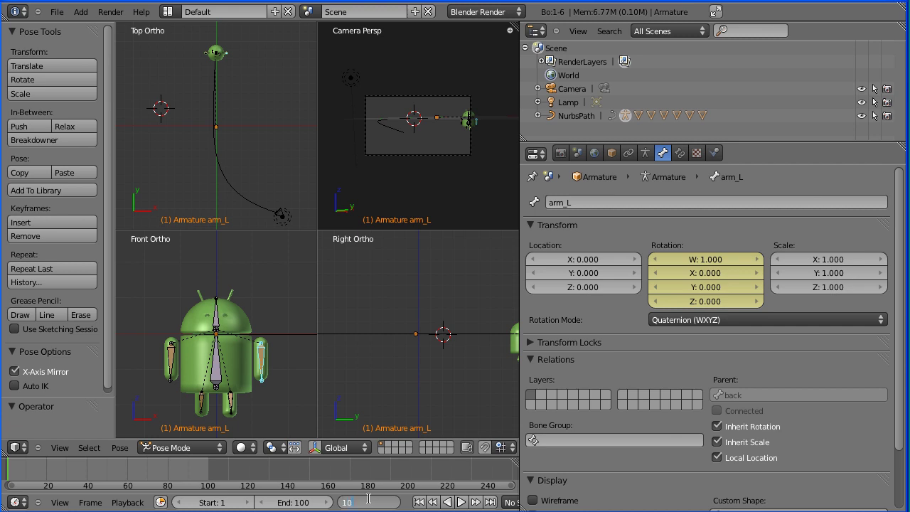
text(10)
key(Return)
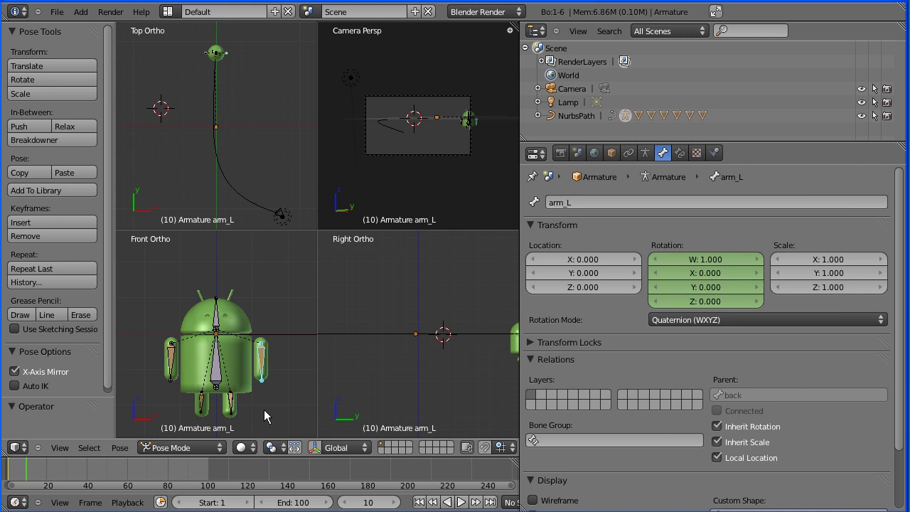
key(r)
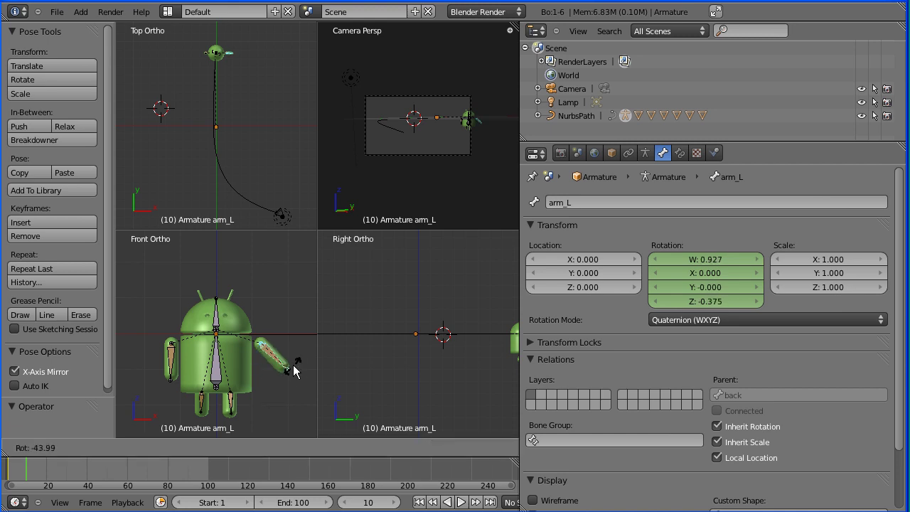
click(290, 309)
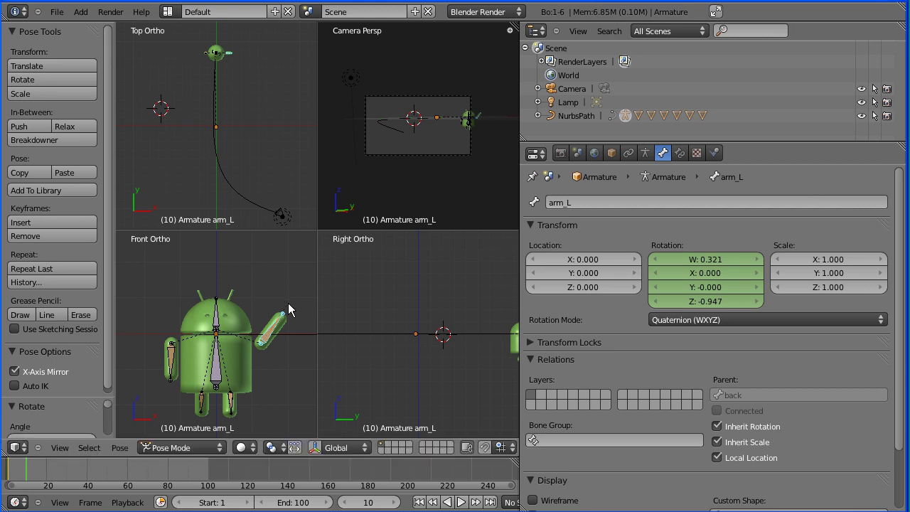
right_click(689, 256)
click(653, 254)
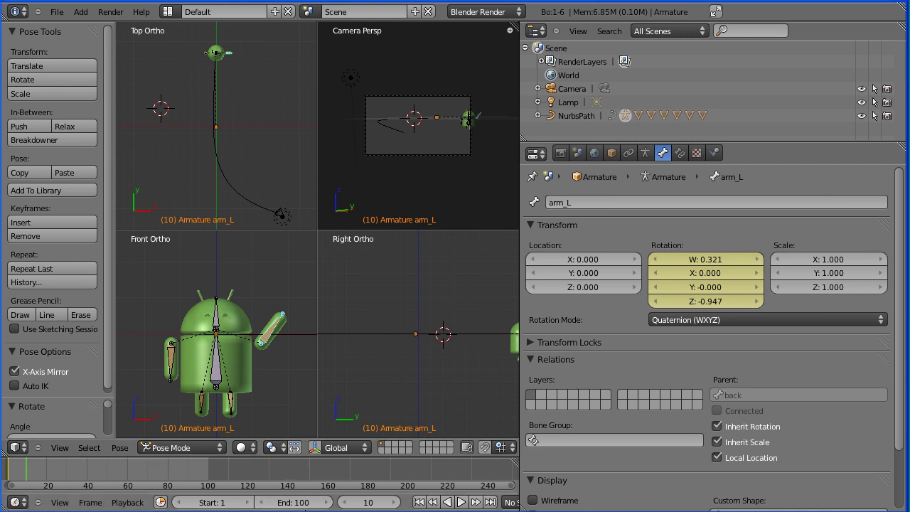
Go to frame 20 and keyframe the arm_L bone's raised rotation.
click(370, 504)
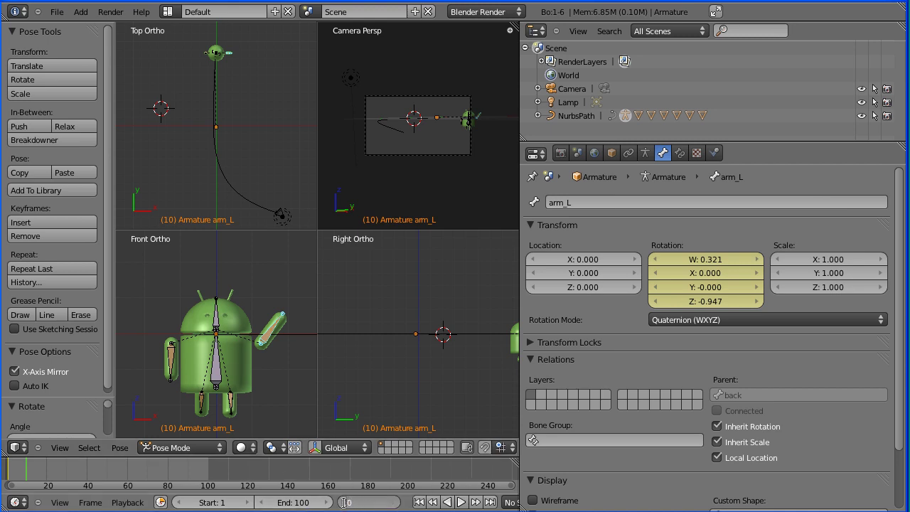
text(20)
key(Return)
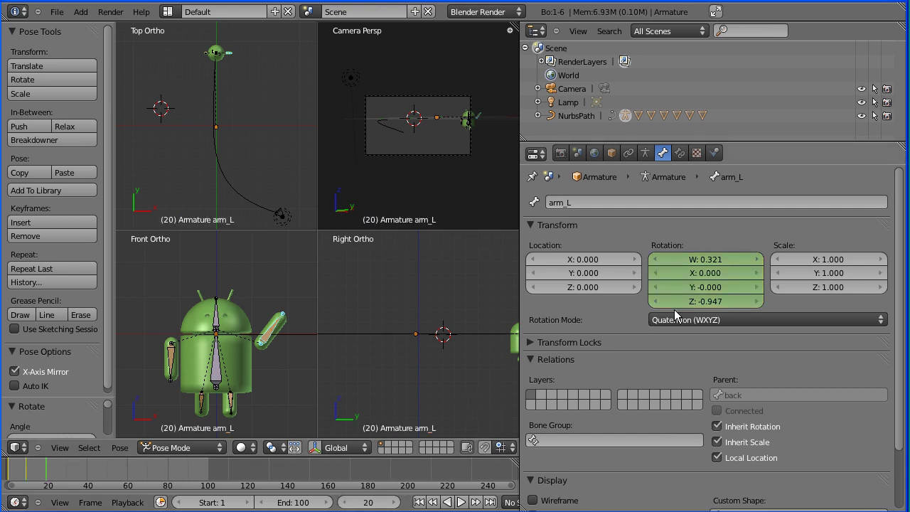
right_click(695, 274)
click(691, 271)
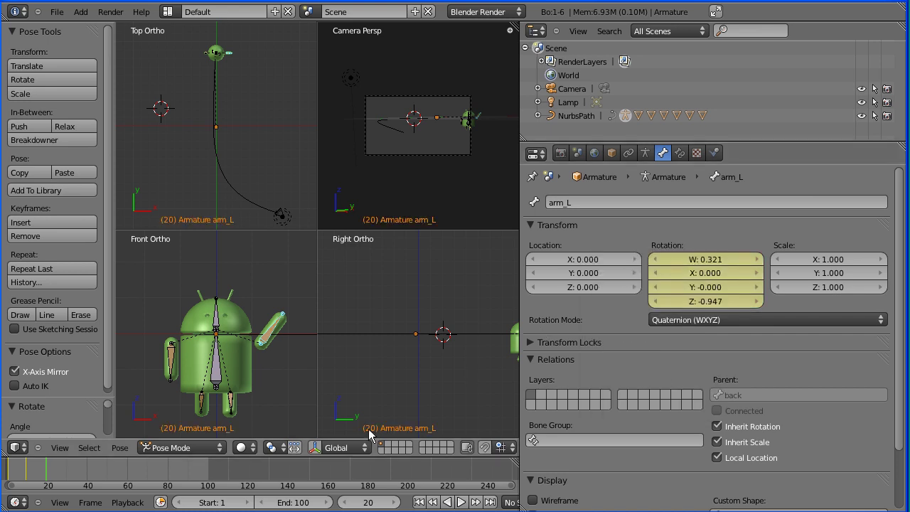
Keyframe the same raised arm_L rotation at frame 30.
click(368, 501)
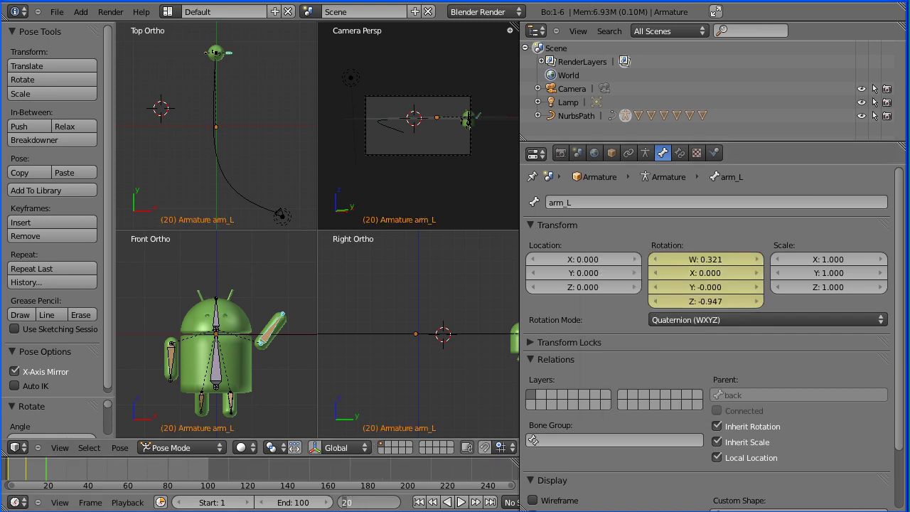
text(30)
key(Return)
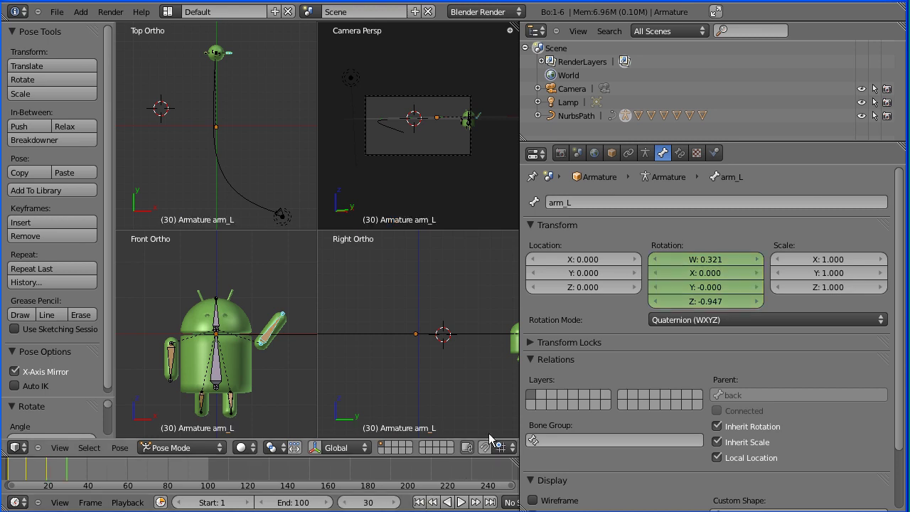
right_click(700, 273)
click(700, 272)
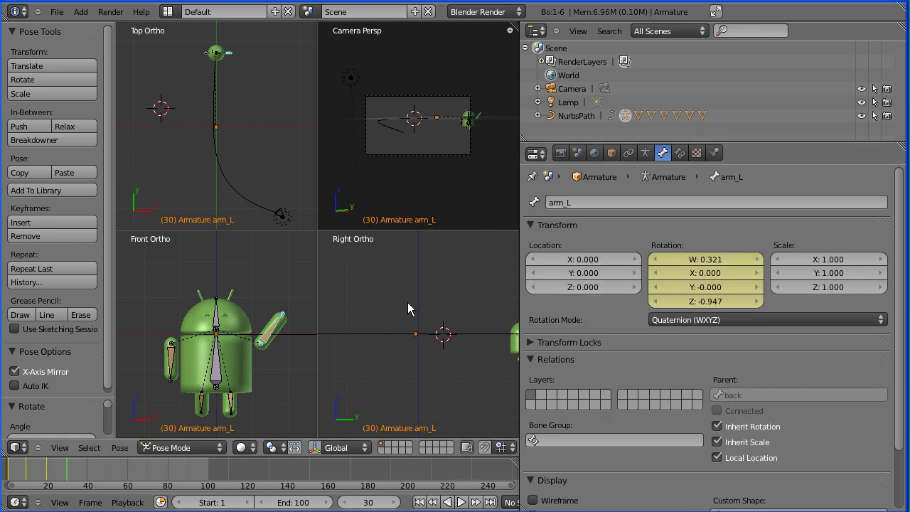
At frame 15, rotate the arm_L bone inward in the front view to about W -0.022, Z -1.000 and keyframe its rotation.
click(370, 501)
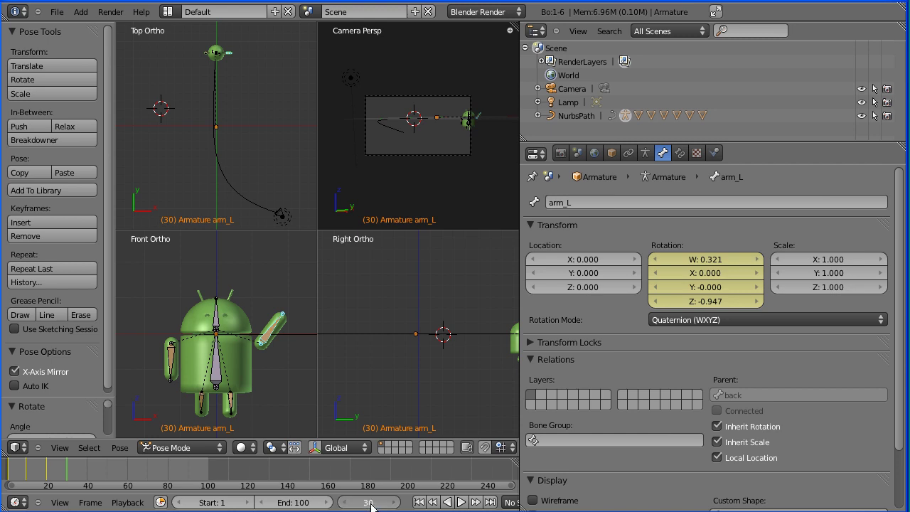
text(15)
key(Return)
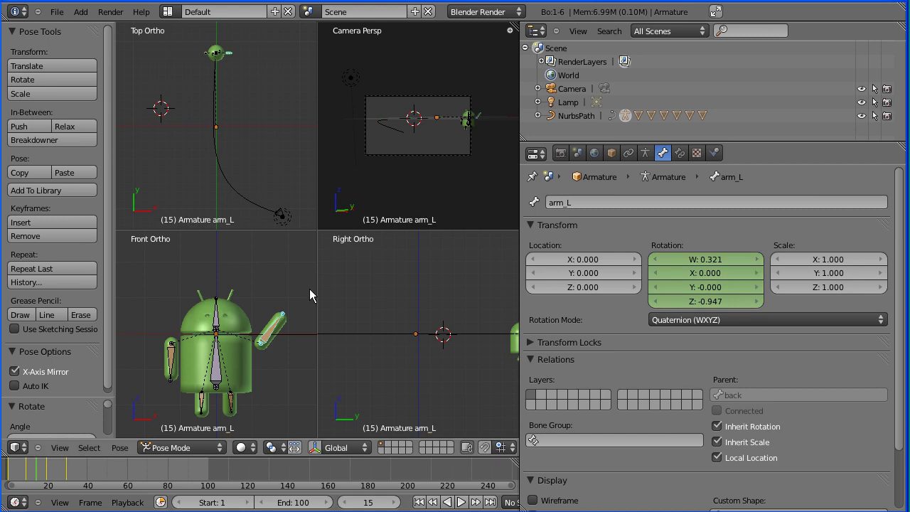
key(r)
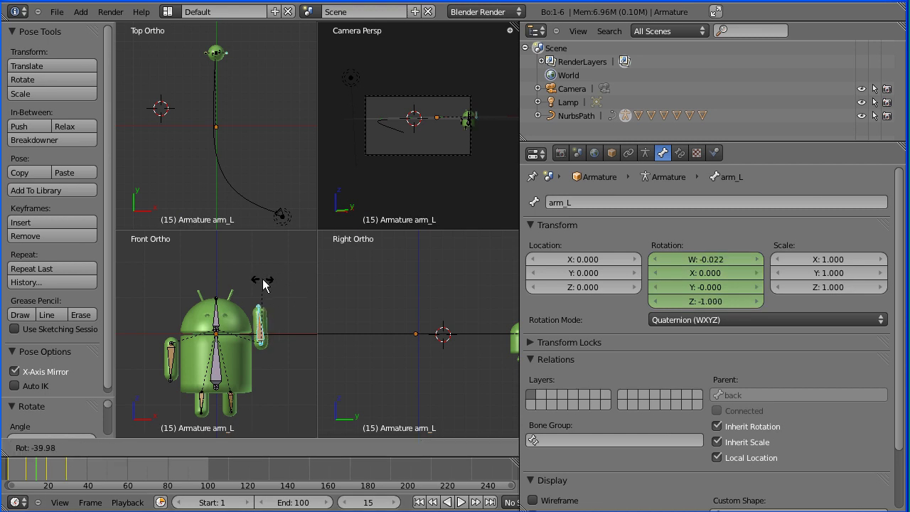
click(263, 285)
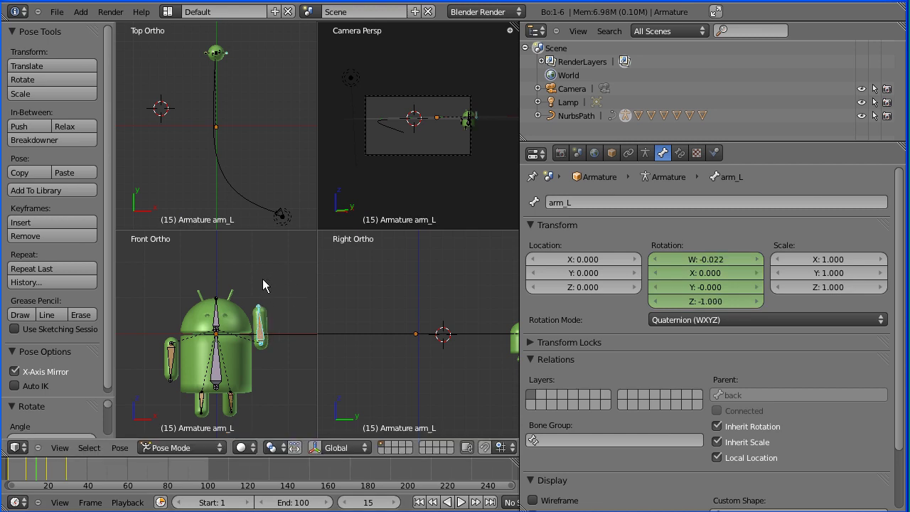
right_click(709, 274)
click(709, 275)
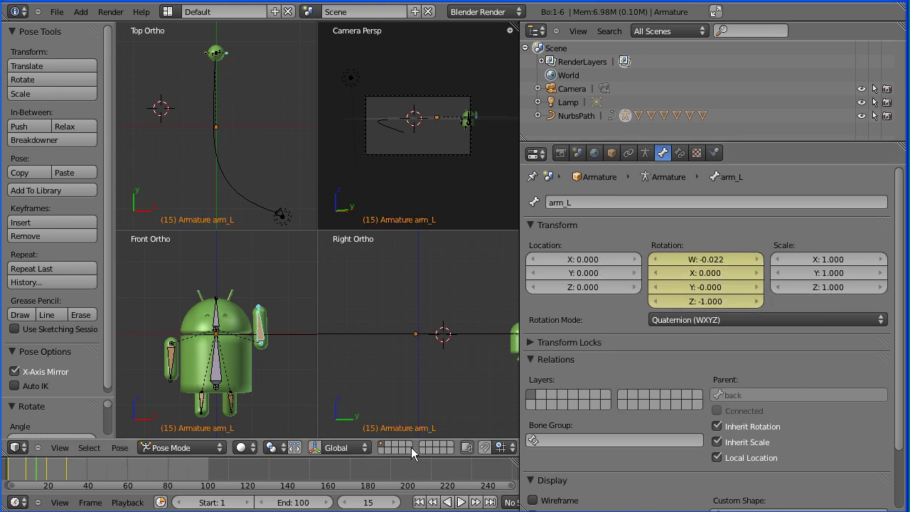
At frame 25, rotate the arm_L bone inward in the front view to about W -0.014, Z -1.000 and keyframe its rotation.
click(370, 501)
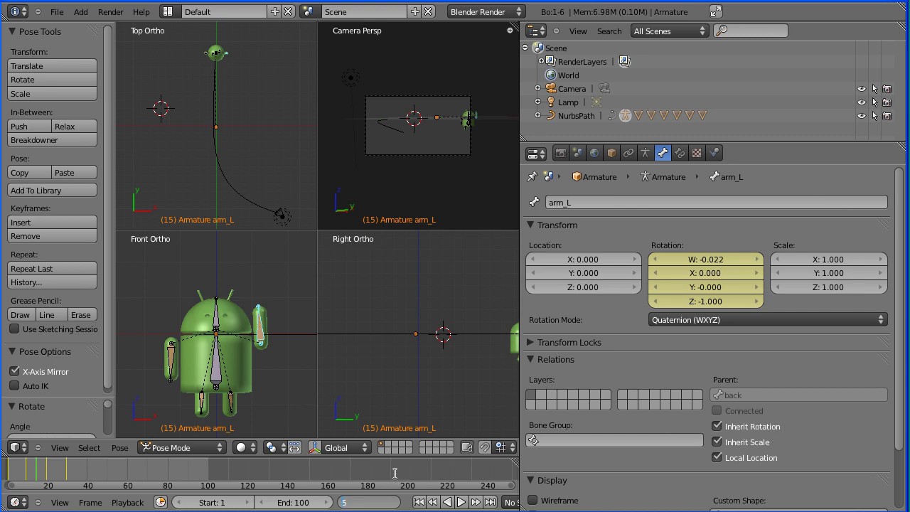
key(Return)
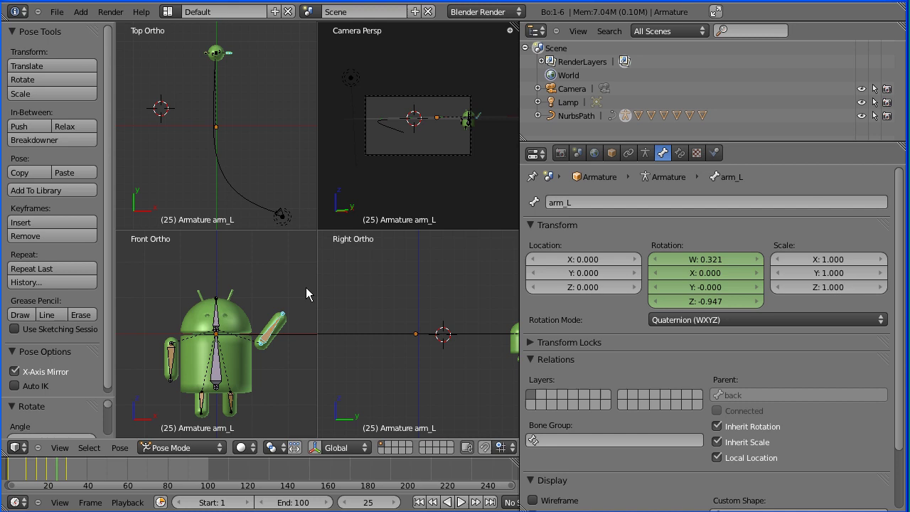
key(r)
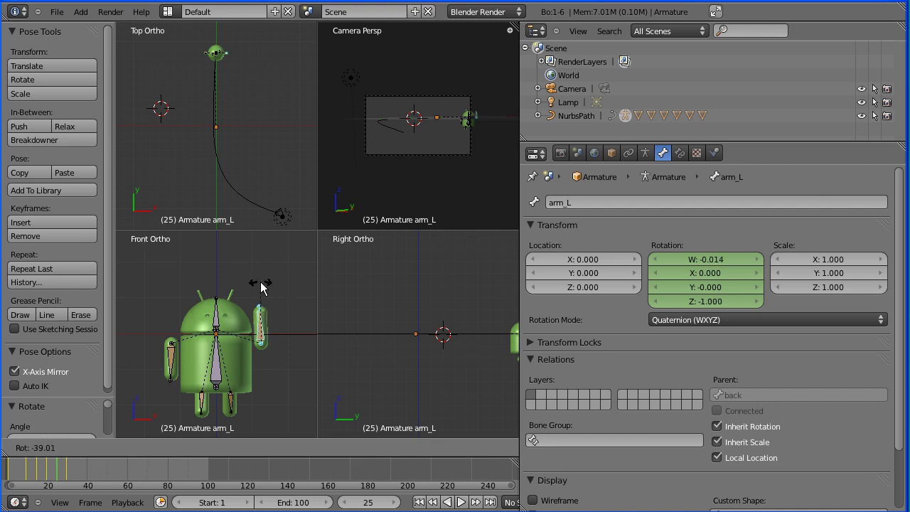
click(262, 286)
click(701, 273)
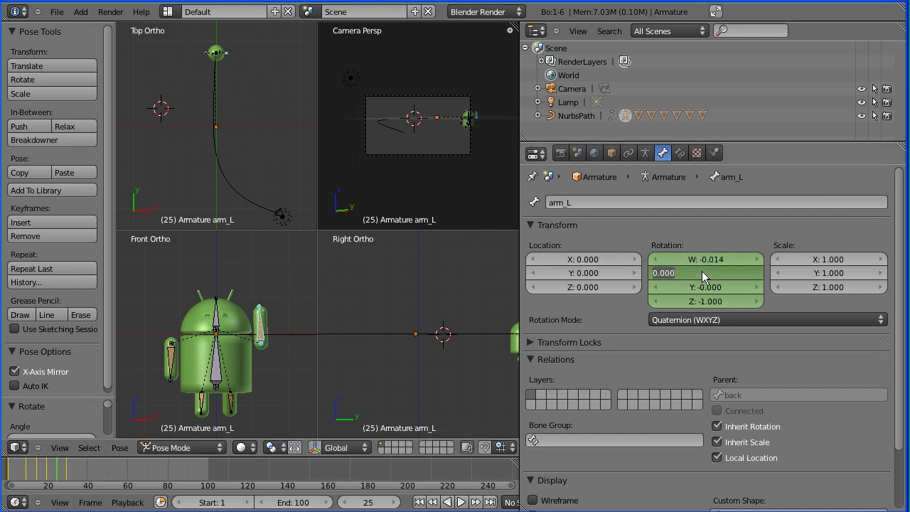
key(Escape)
right_click(696, 275)
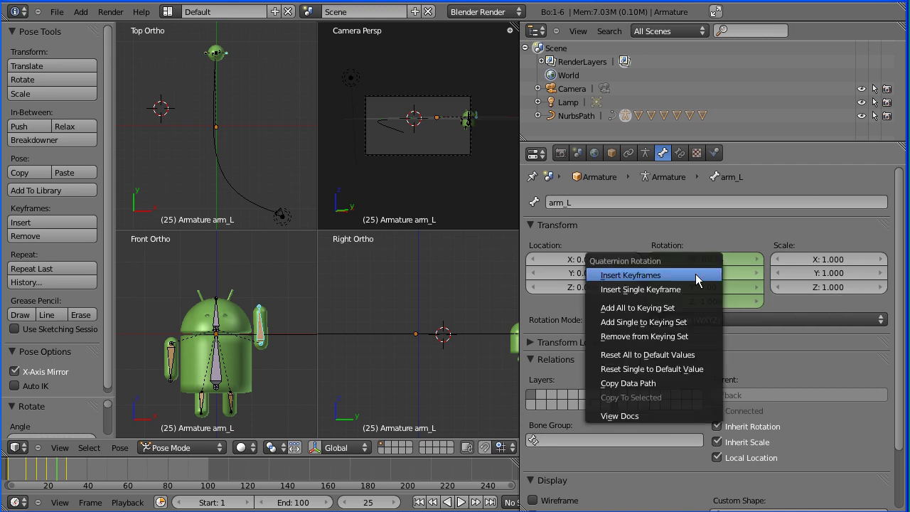
click(688, 277)
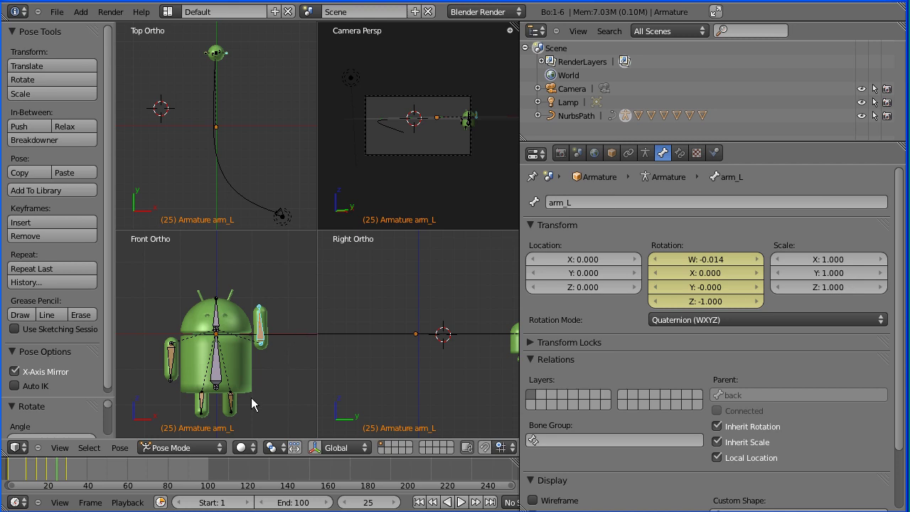
At frame 40, clear the arm_L bone's rotation to its rest pose and keyframe it.
click(364, 496)
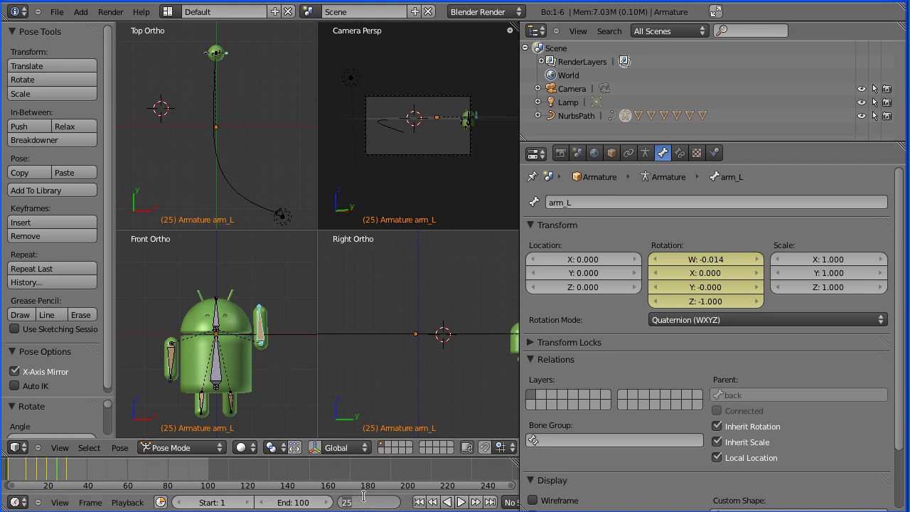
text(40)
key(Return)
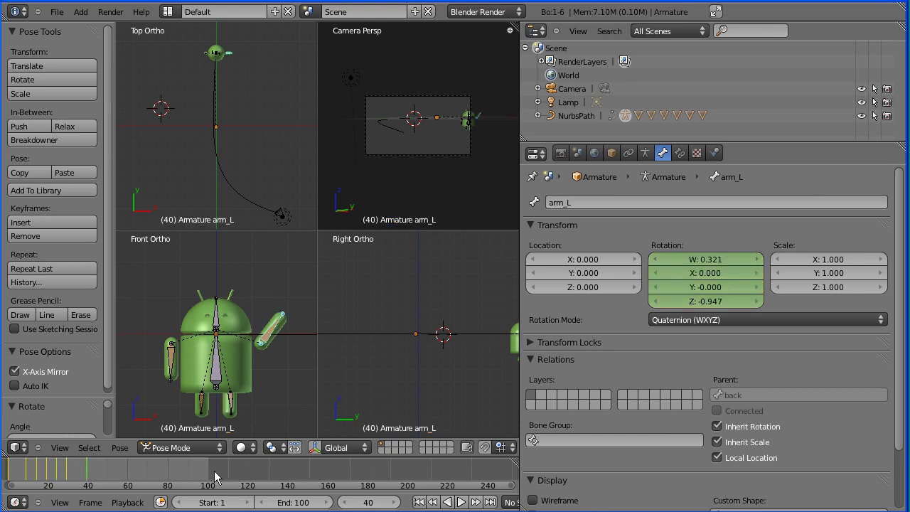
click(120, 448)
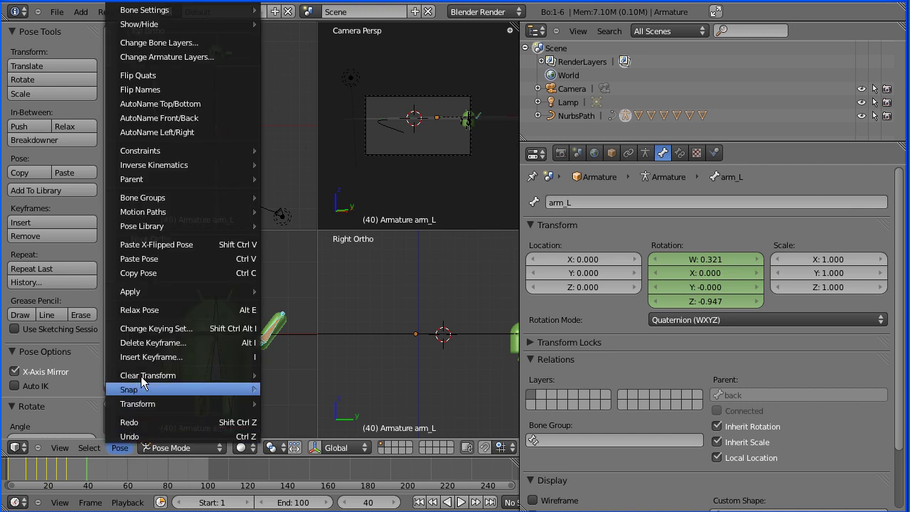
mouse_move(168, 374)
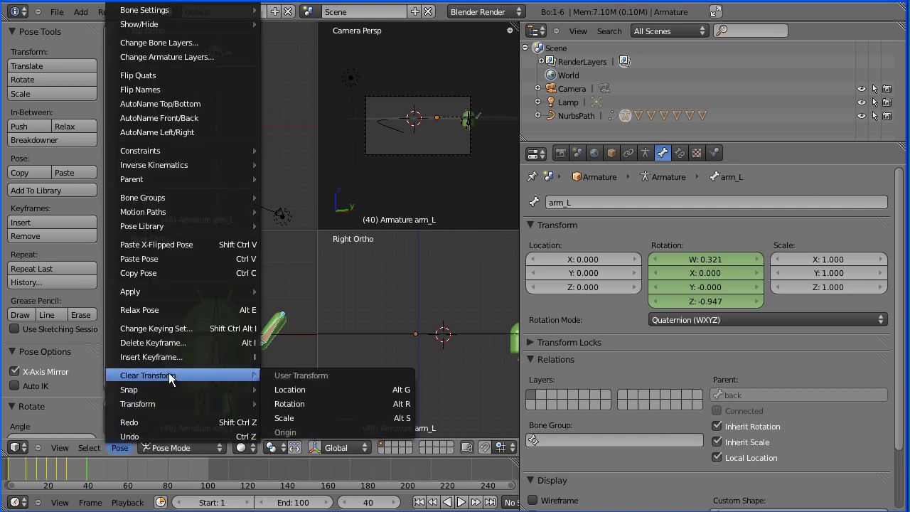
click(341, 402)
right_click(707, 265)
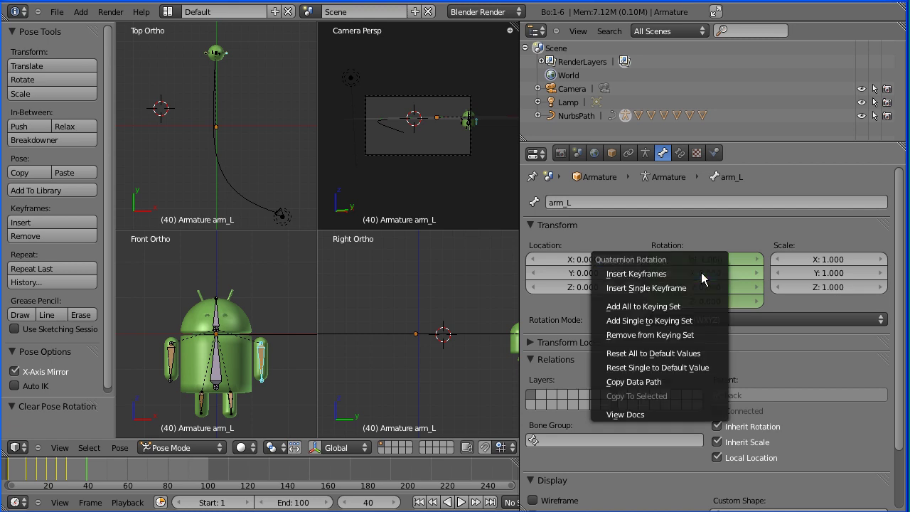
click(702, 274)
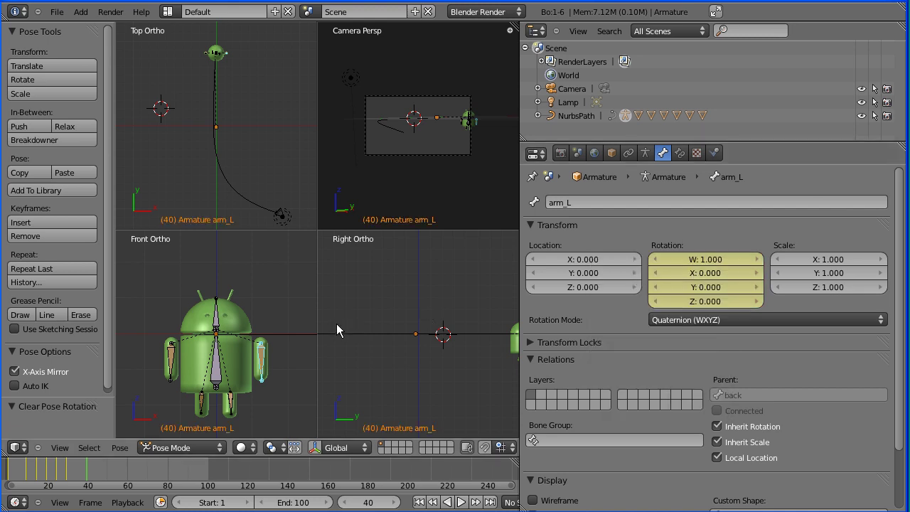
Play the arm wave from frame 1 to review it, stop playback and return to the first frame.
click(418, 502)
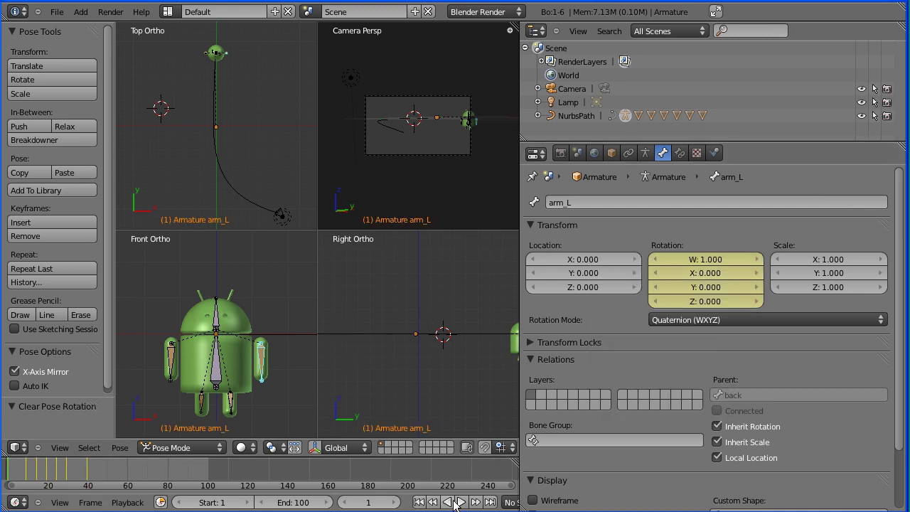
click(462, 501)
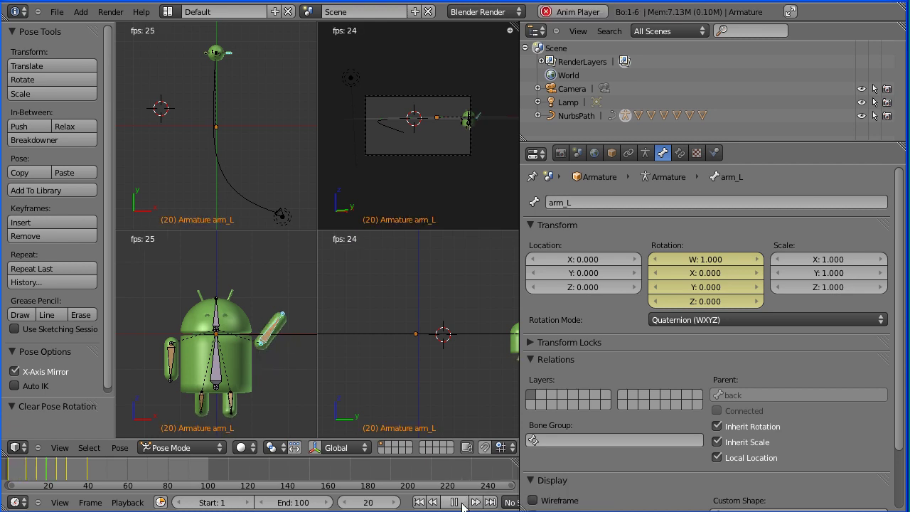
click(461, 503)
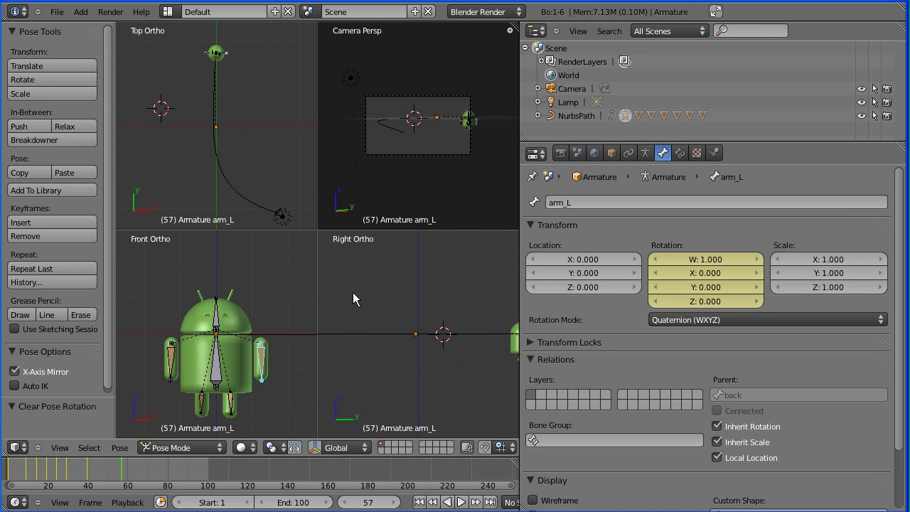
click(420, 503)
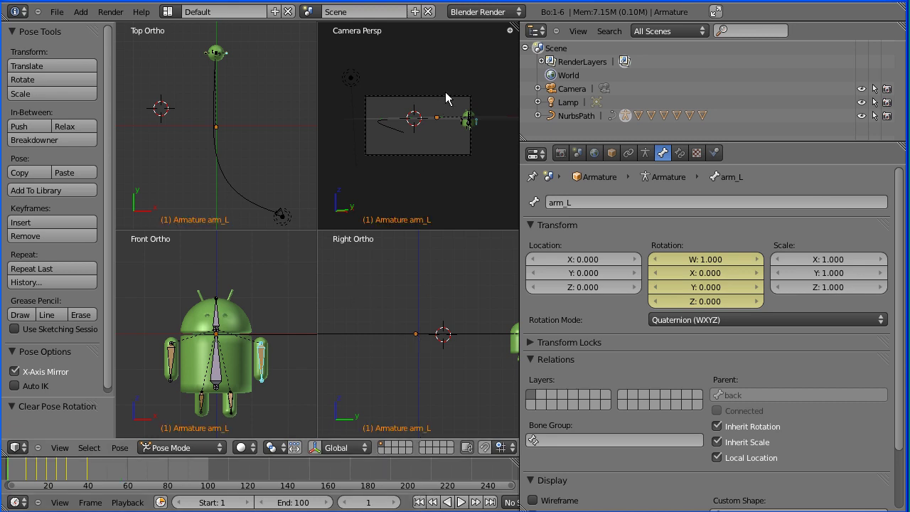
Switch the Properties editor to the NLA Editor and convert the Armature's active wave action into an NLA strip.
click(538, 156)
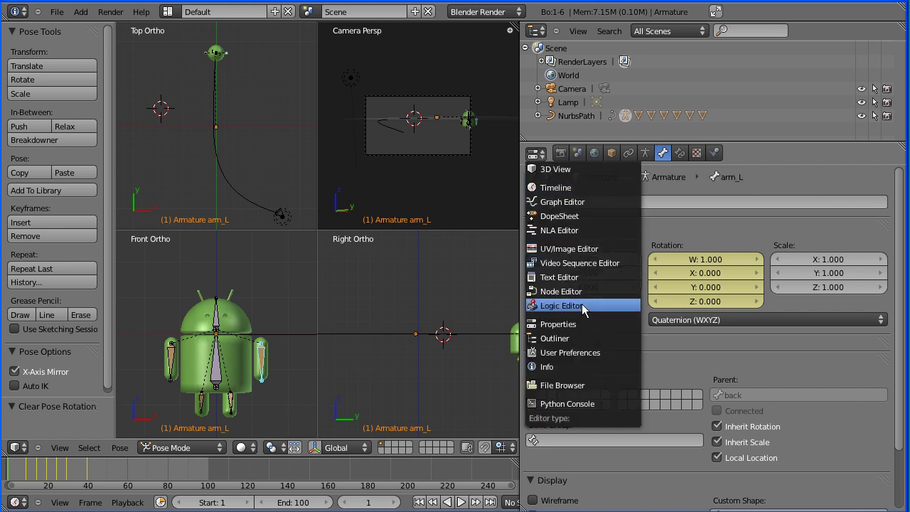
click(583, 236)
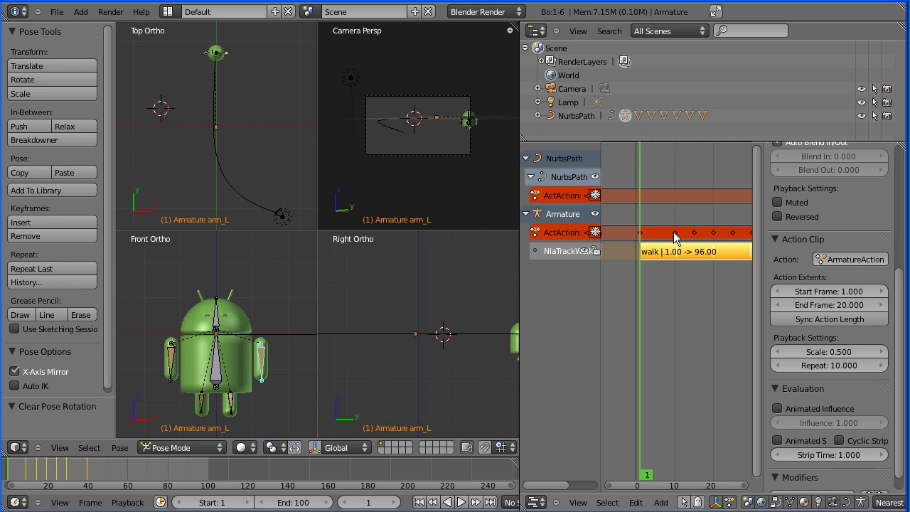
click(594, 233)
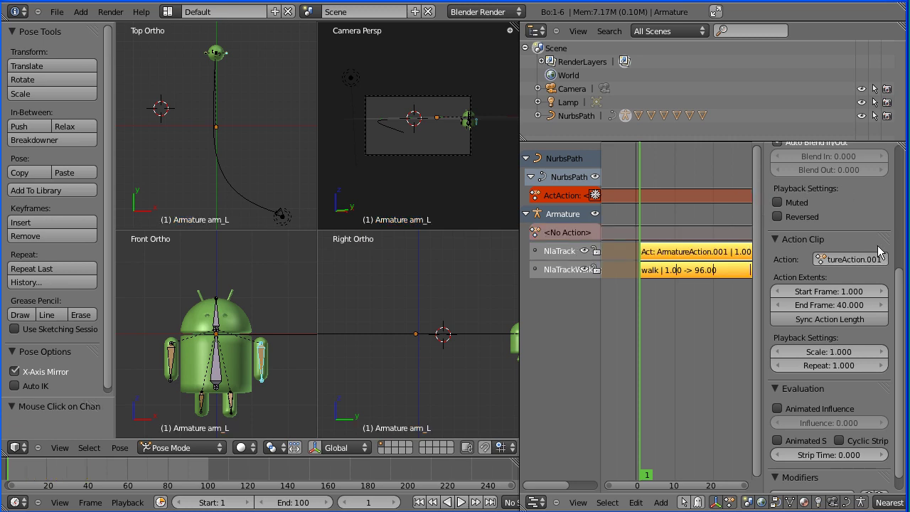
Rename the new NLA track as NlaTrackWave and its strip as wave.
drag(900, 306, 893, 167)
click(866, 192)
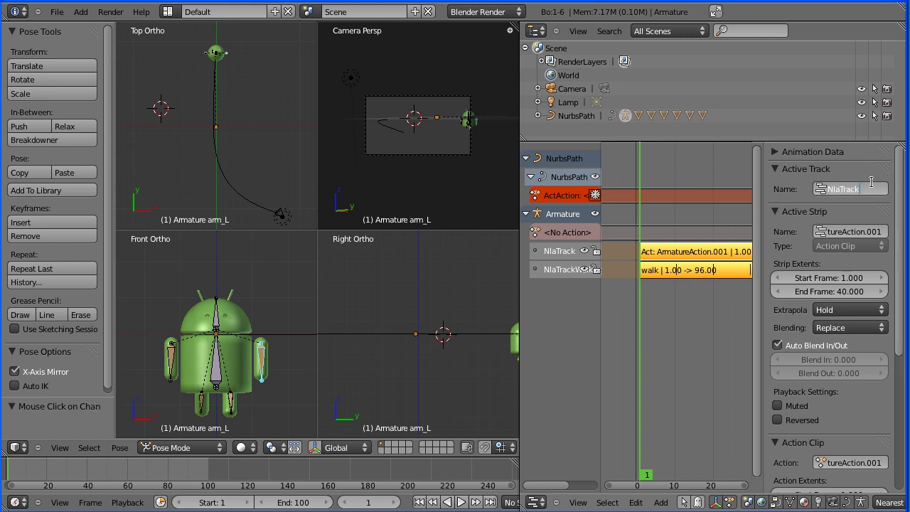
text(Wave)
click(858, 234)
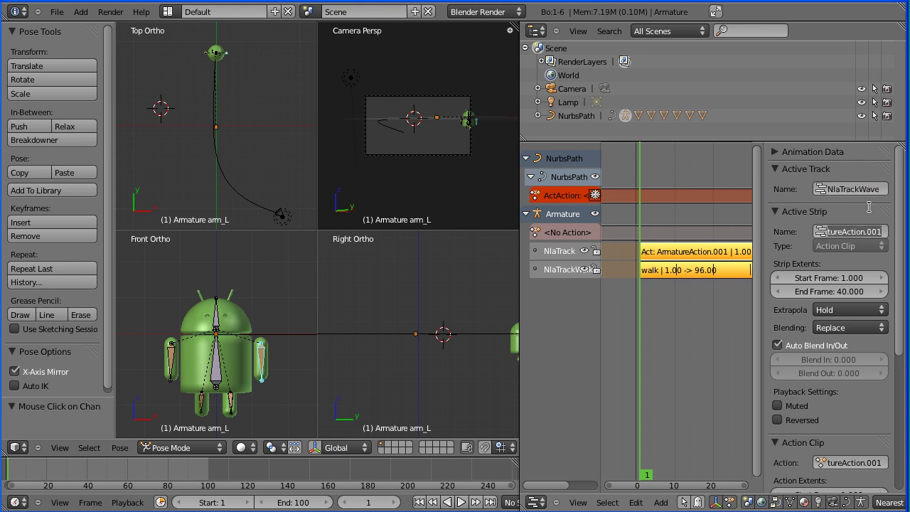
text(wave)
key(Return)
Widen the NLA Editor and hide its properties sidebar so the wave and walk strips fit in full.
drag(513, 305, 340, 306)
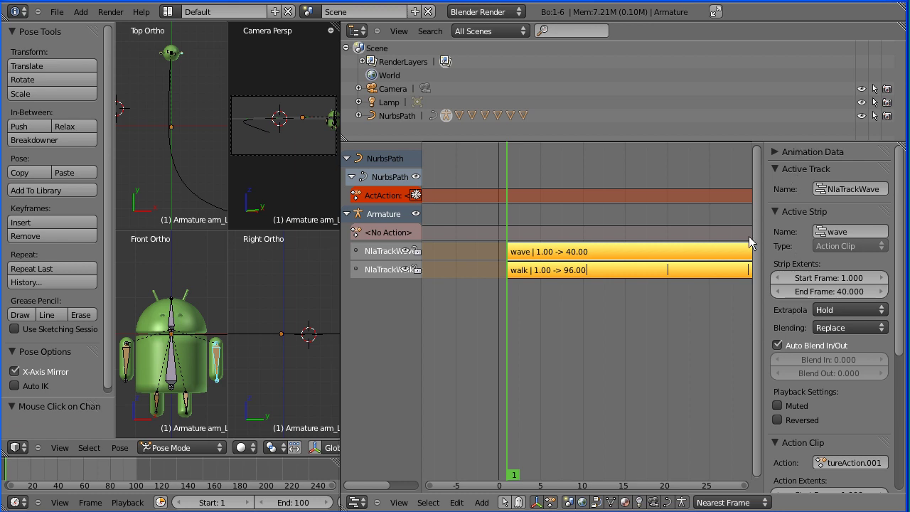
drag(762, 435, 902, 434)
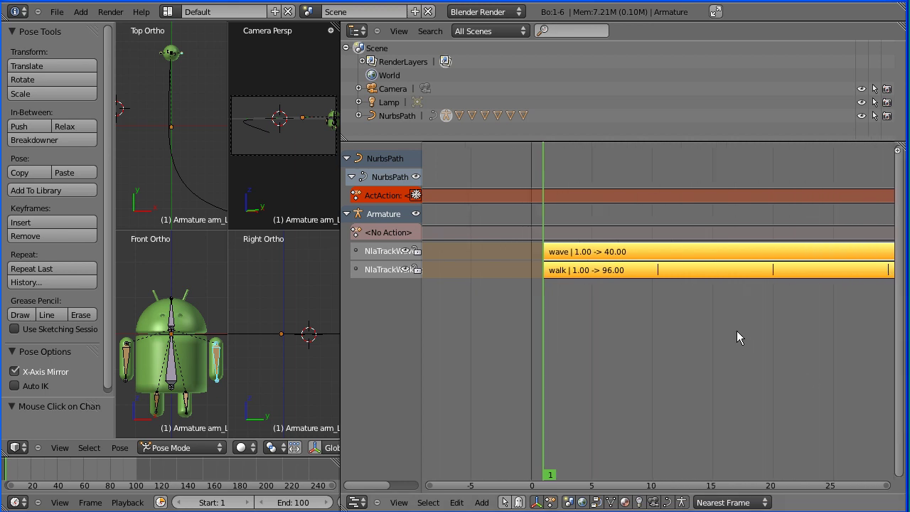
scroll(727, 371, down, 2)
scroll(728, 371, down, 5)
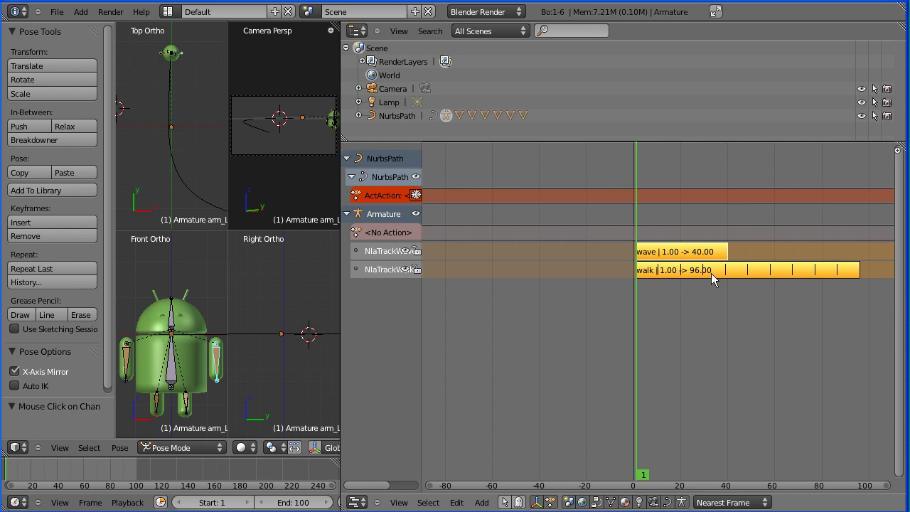
Move the wave strip alone along its NLA track so that it spans frames 27 to 66 above the walk strip.
click(683, 259)
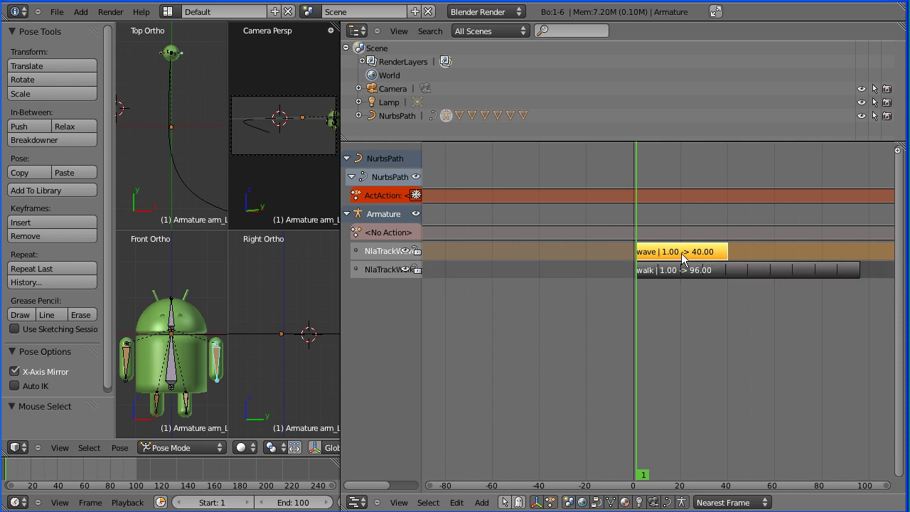
key(g)
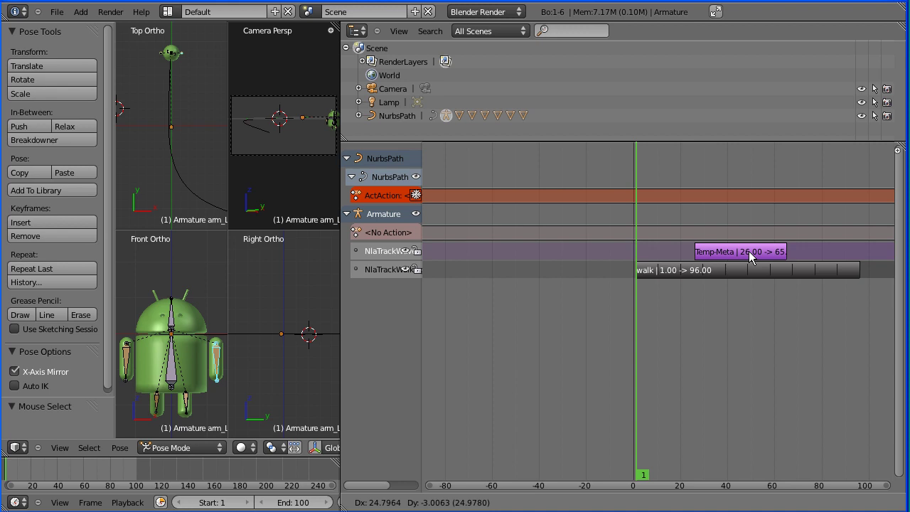
click(751, 354)
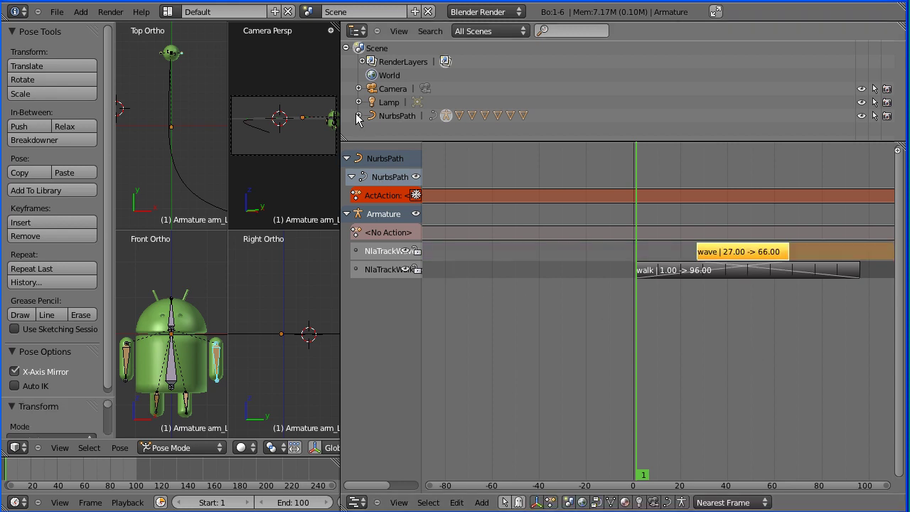
Narrow the NLA Editor to give the 3D views more room and switch that area to the DopeSheet.
drag(341, 321, 537, 334)
click(552, 502)
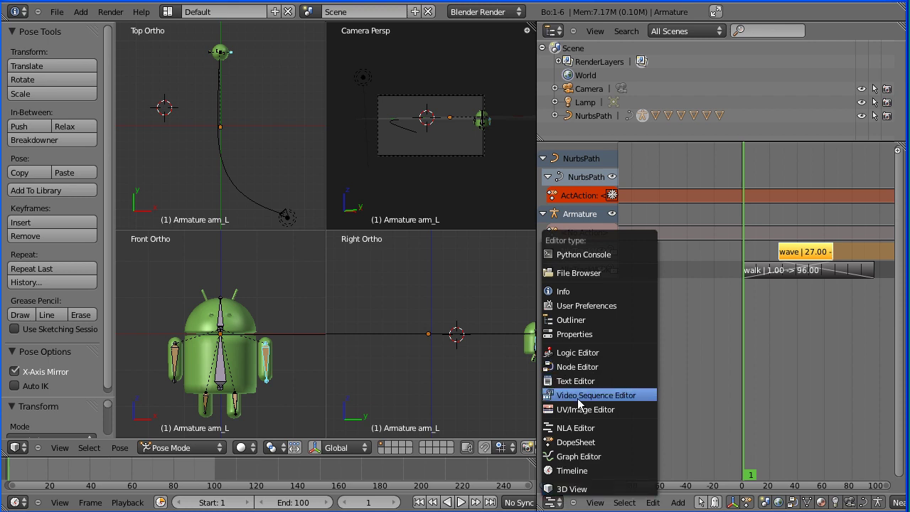
click(598, 440)
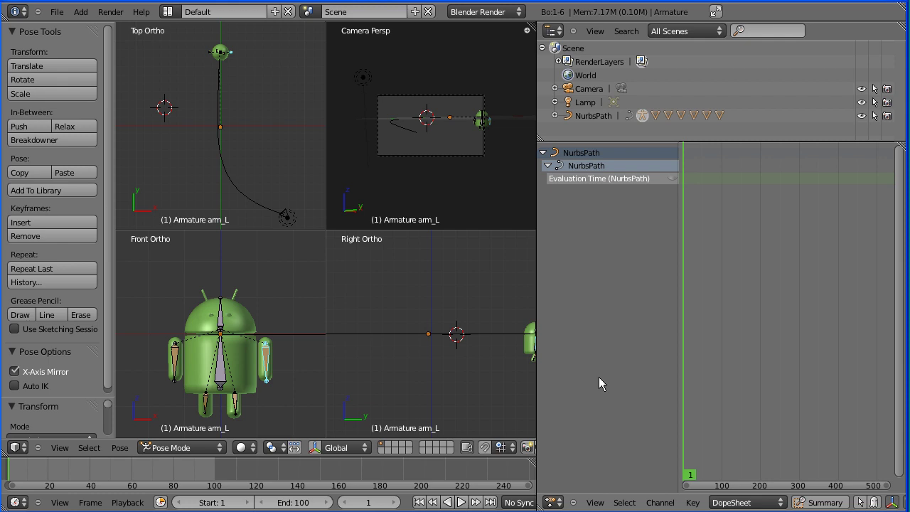
Enlarge the four 3D views across most of the window, play the combined walk and wave animation, and stop it at frame 36.
click(540, 304)
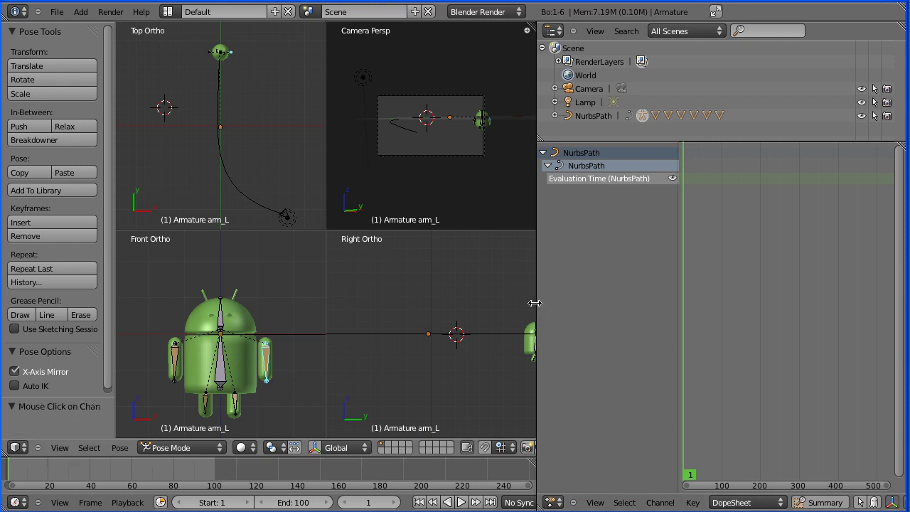
drag(534, 303, 801, 334)
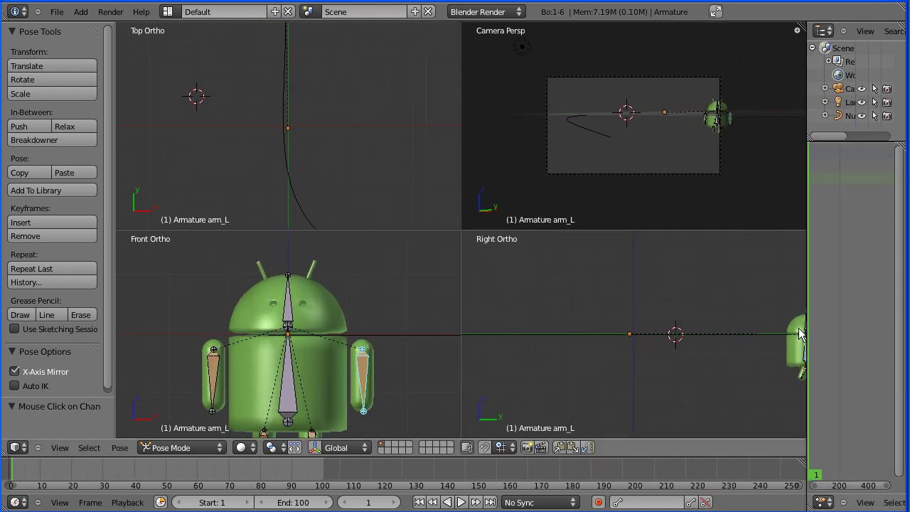
click(461, 502)
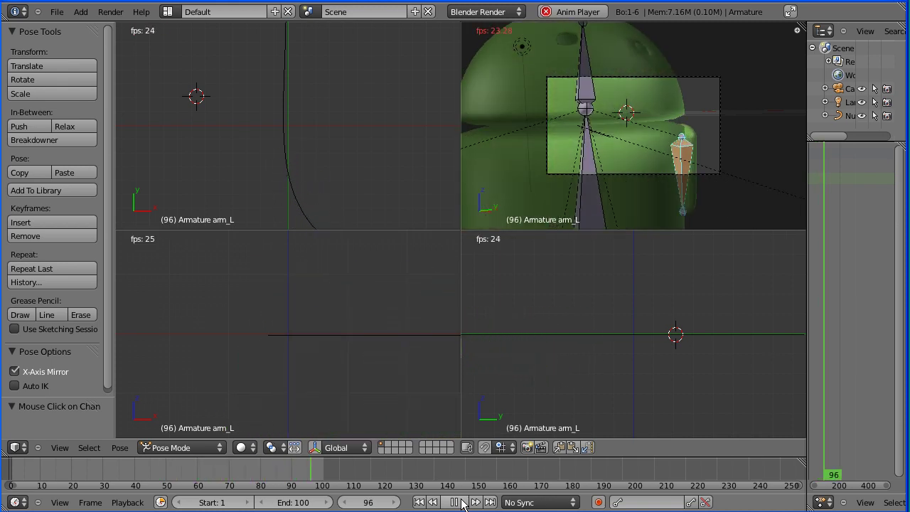
key(alt+a)
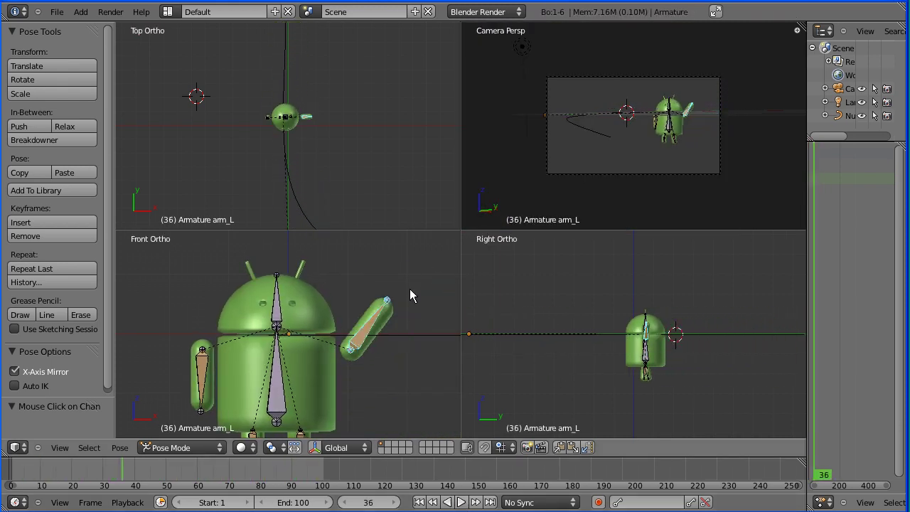